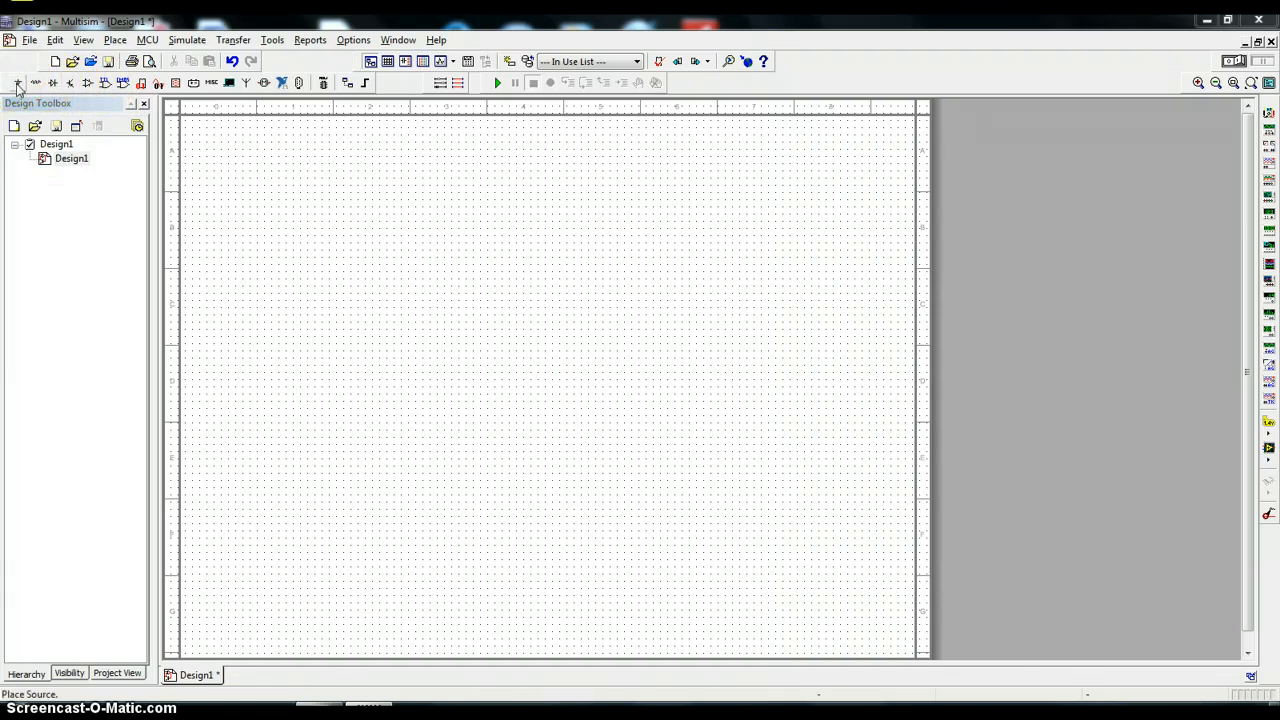
Step: Browse the POWER_SOURCES family in the Sources group, viewing the AC_POWER, GROUND, VCC and VDD components
click(17, 84)
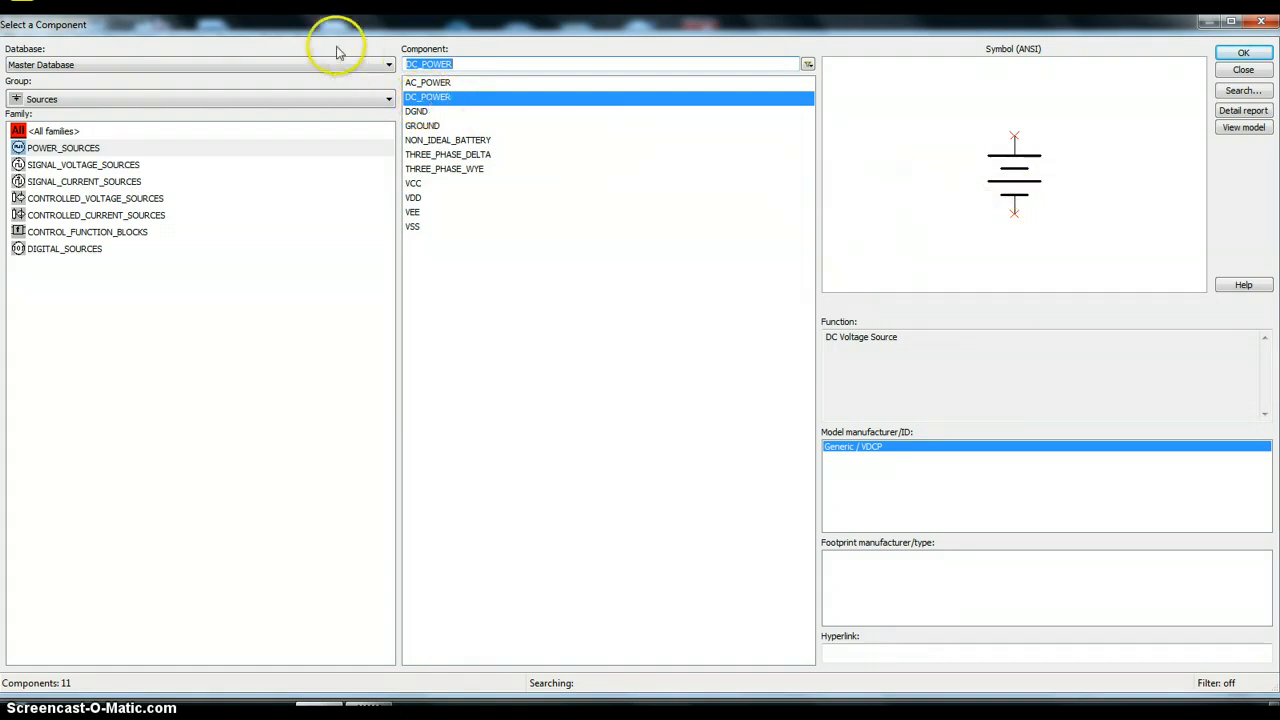
click(434, 84)
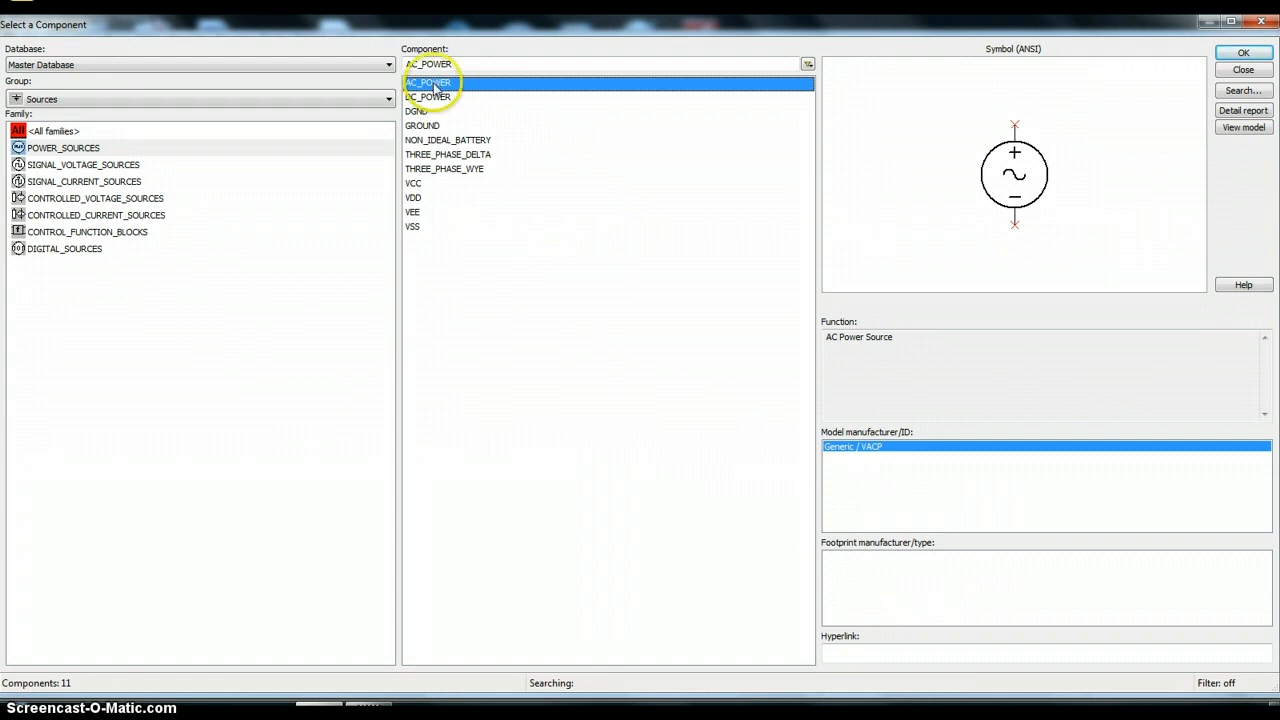
click(428, 128)
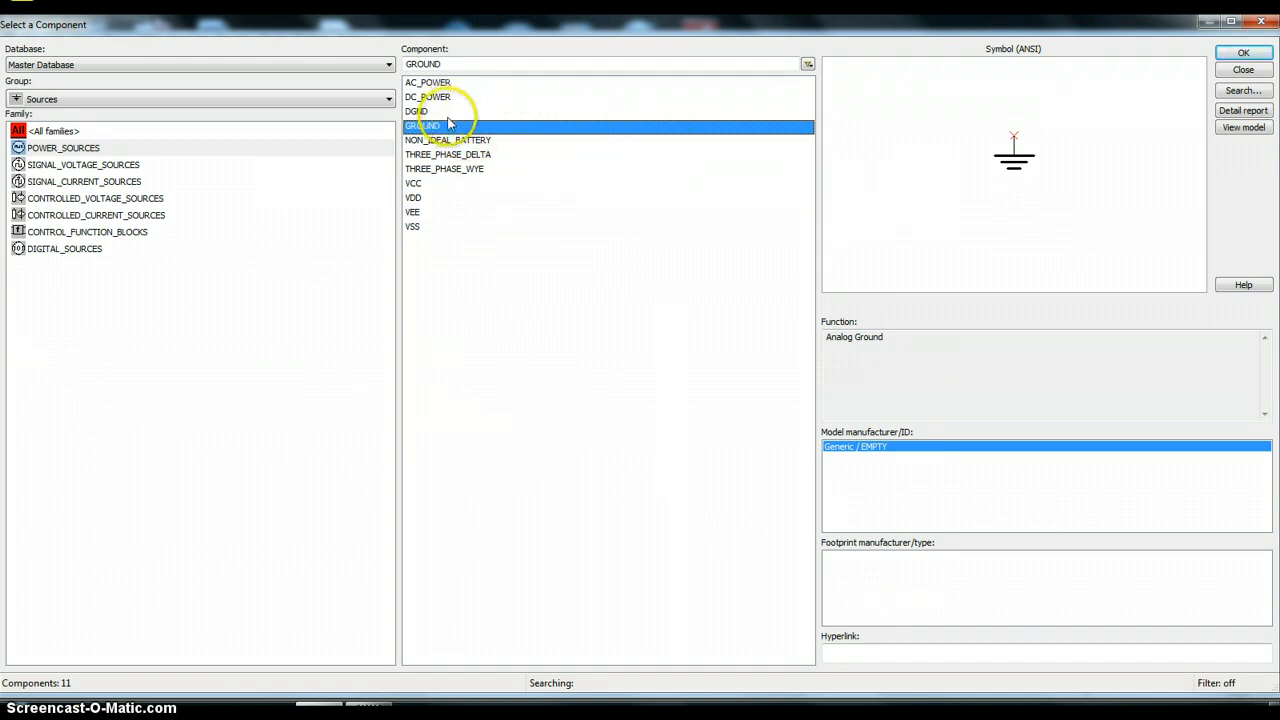
click(418, 186)
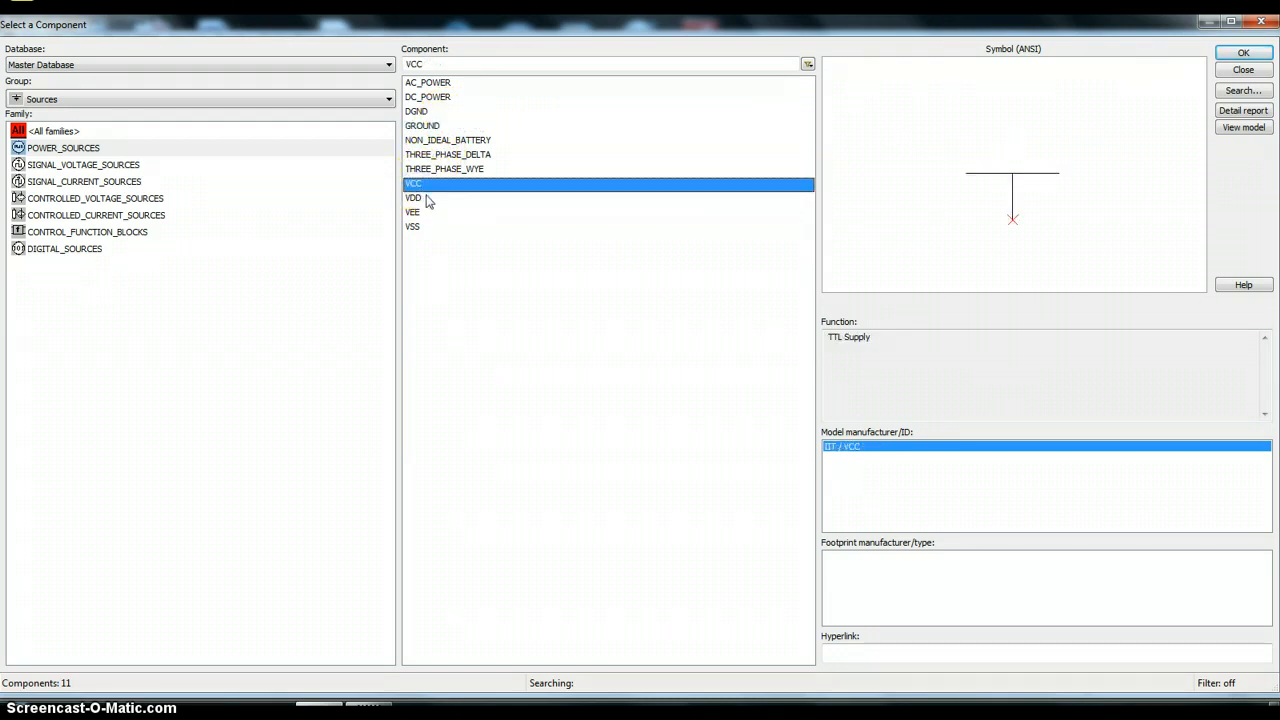
click(413, 191)
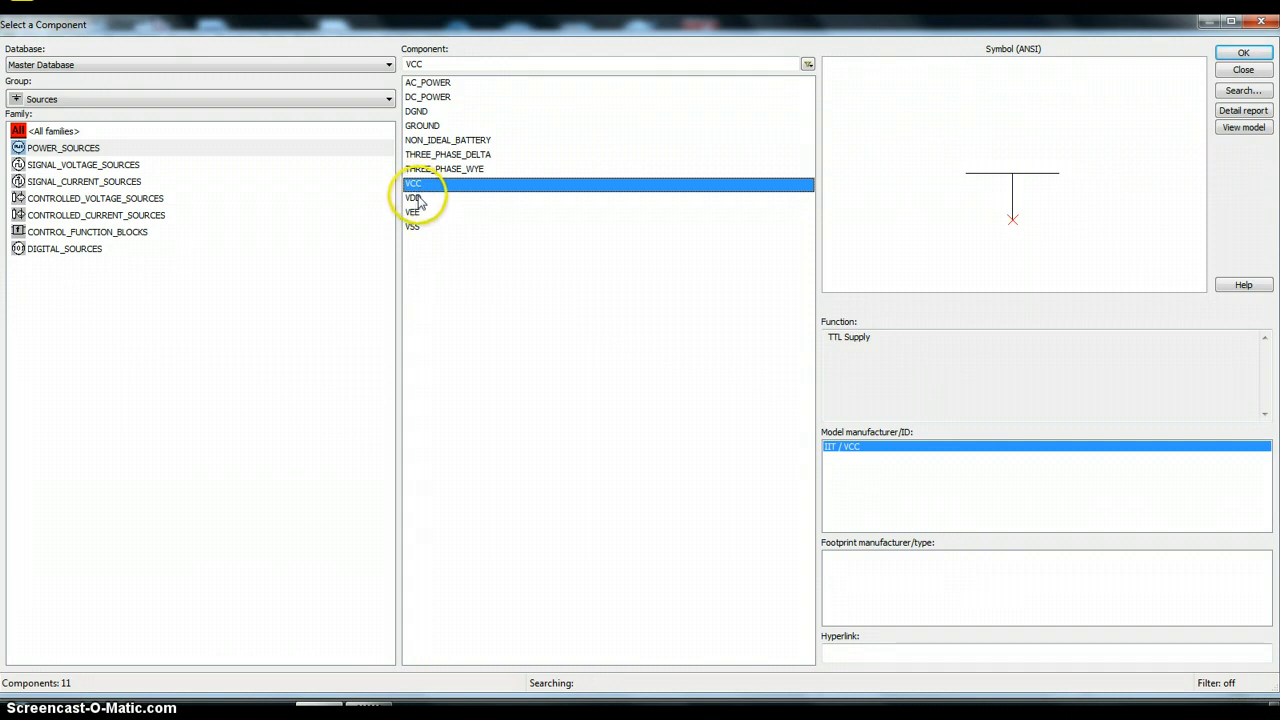
click(419, 199)
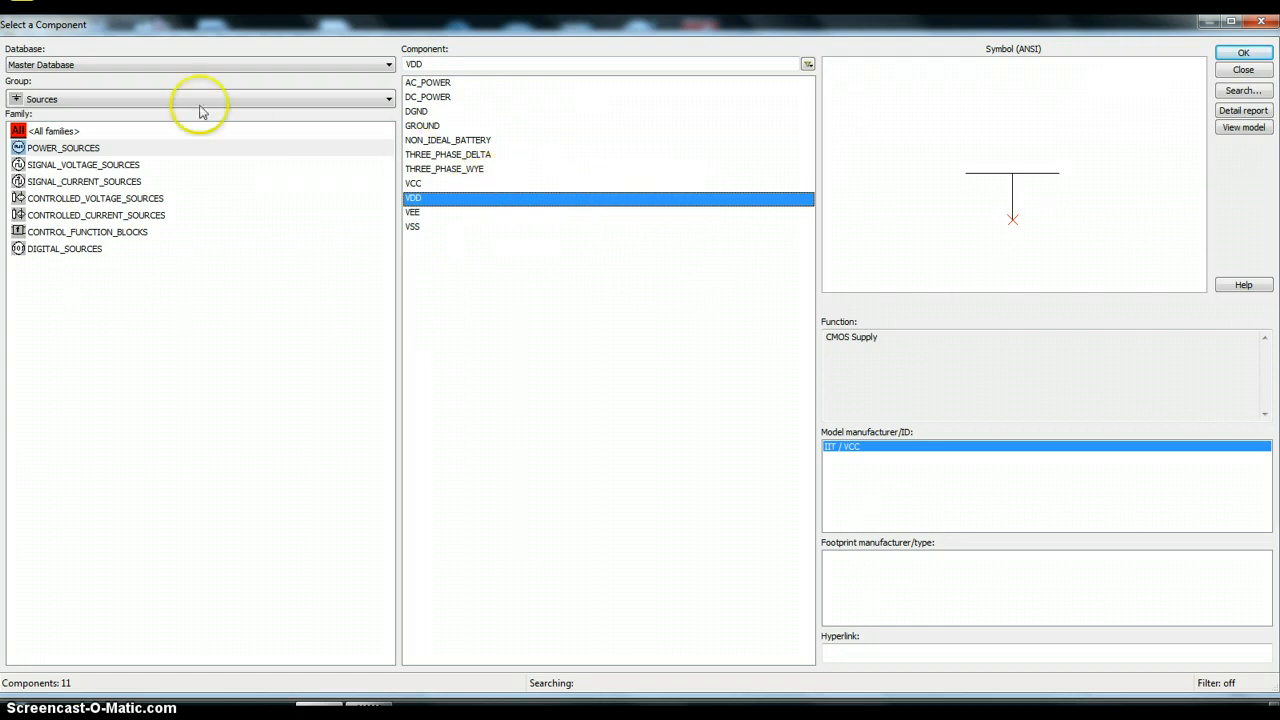
Step: Review the remaining Sources families, from signal and controlled sources to digital sources and control function blocks, and leave without placing anything
click(55, 166)
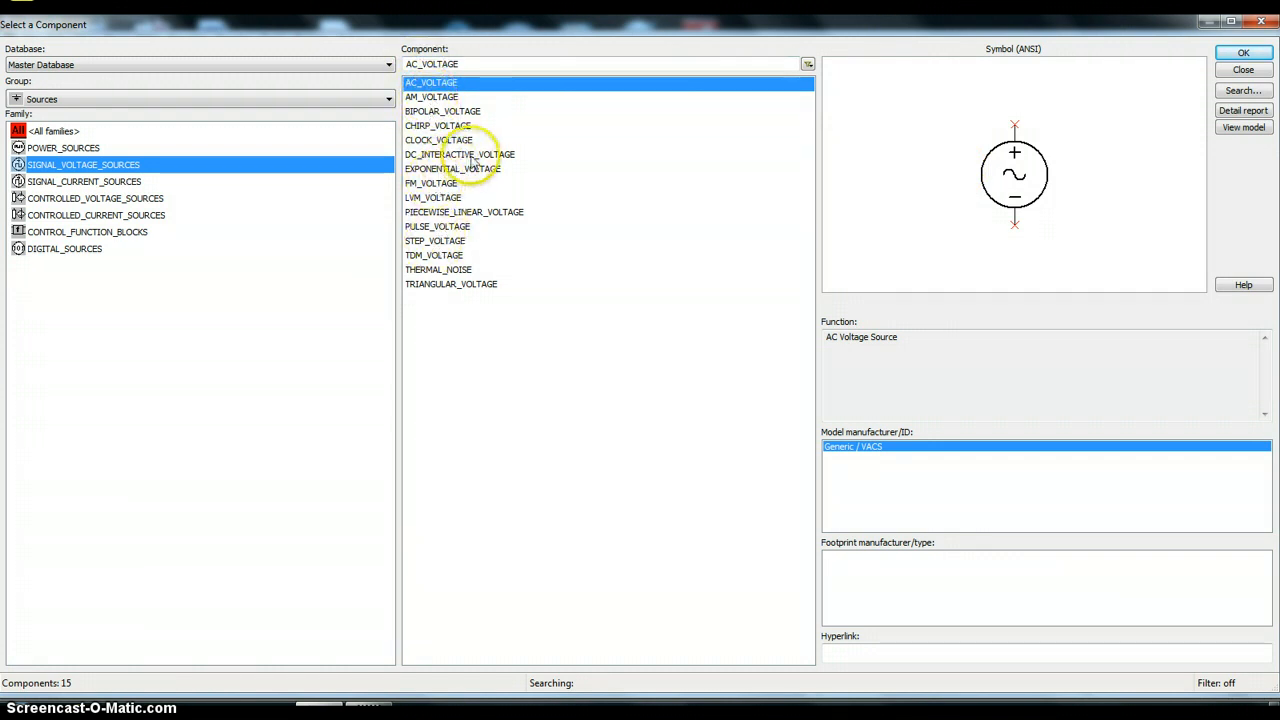
click(80, 183)
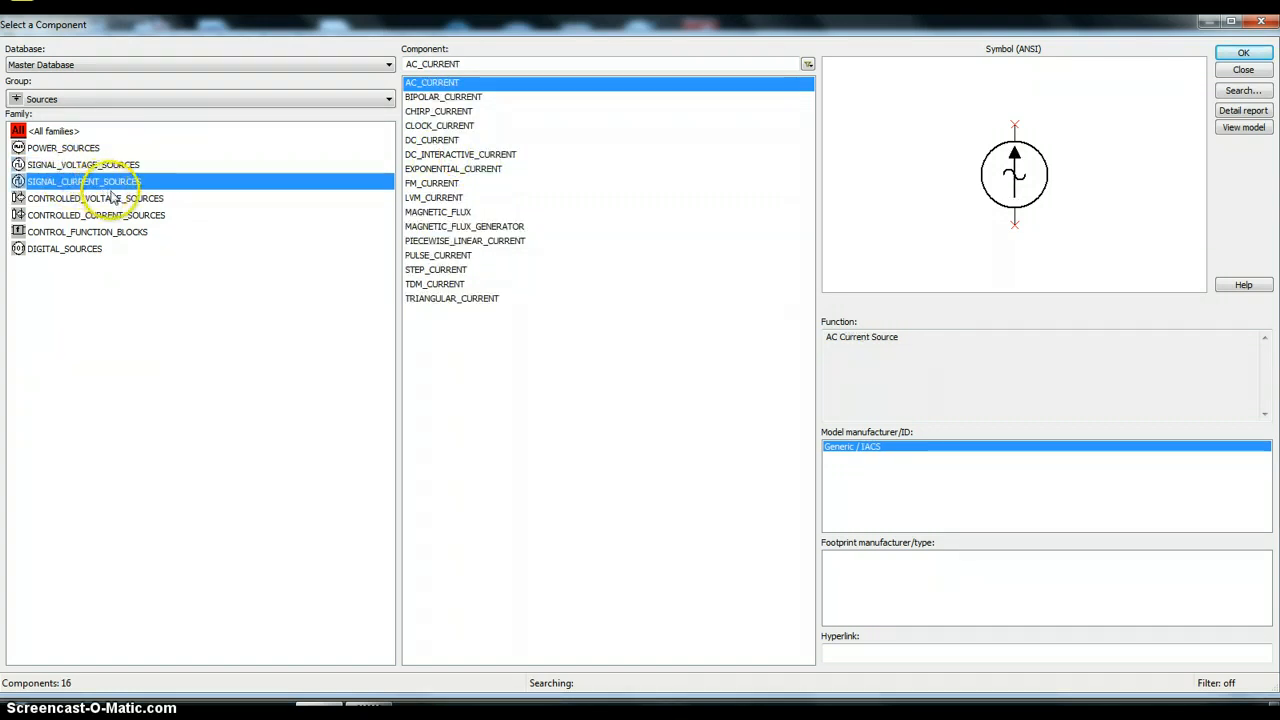
click(106, 199)
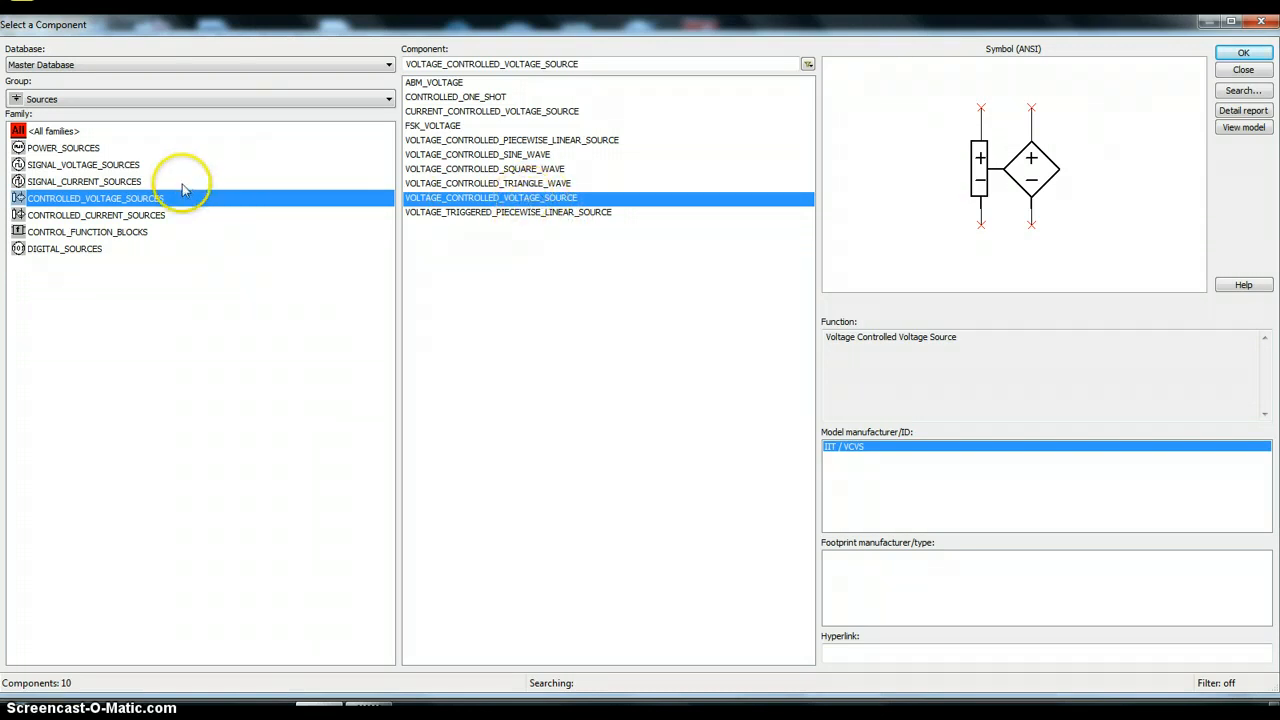
click(489, 113)
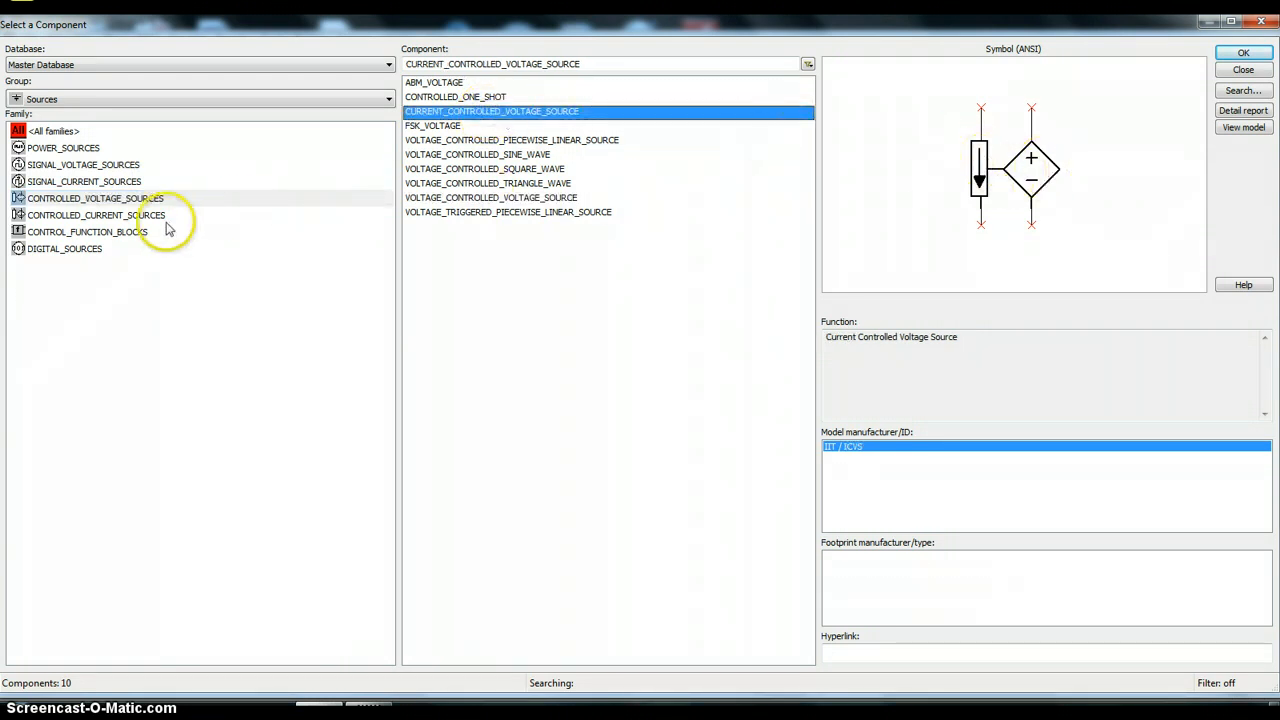
click(118, 216)
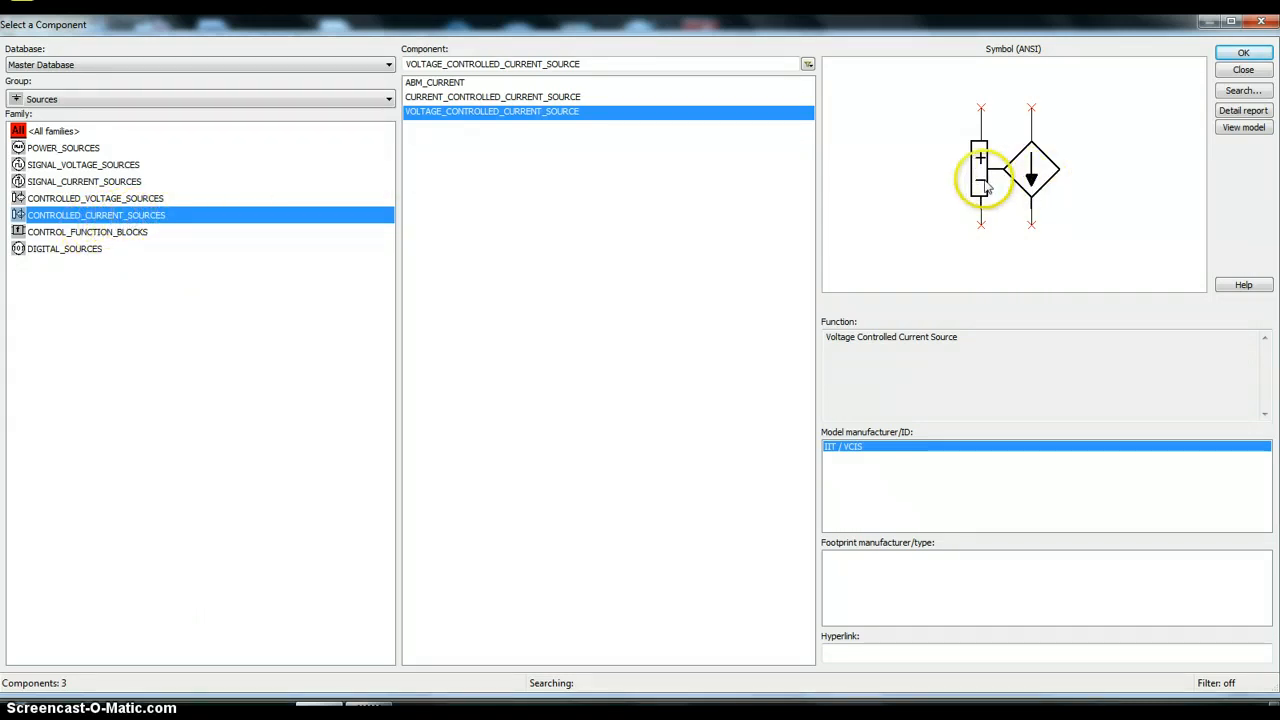
click(63, 250)
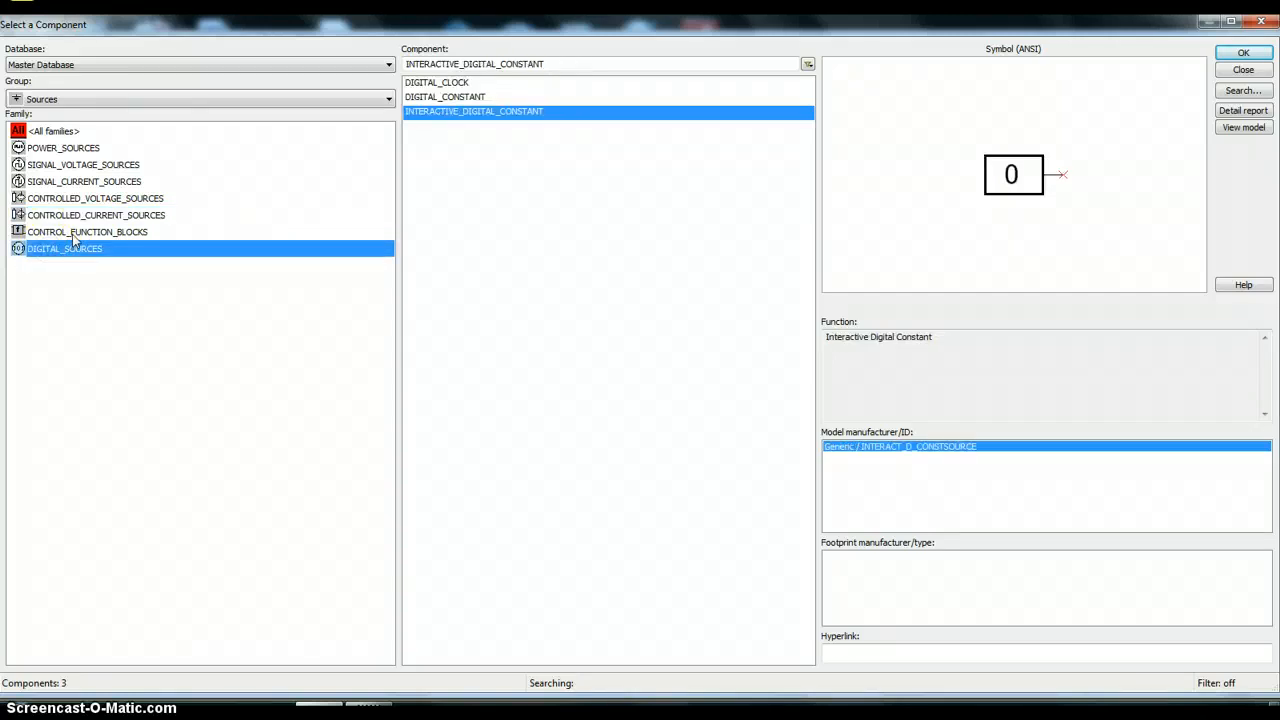
click(72, 231)
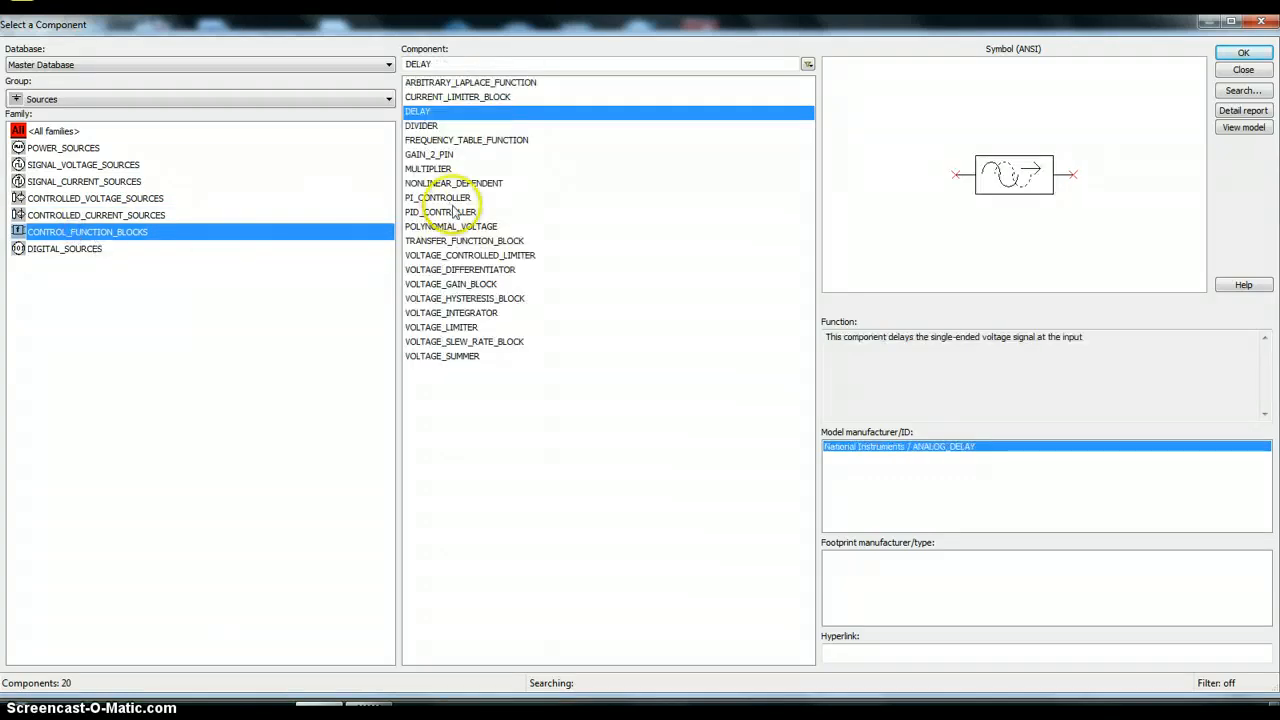
click(50, 132)
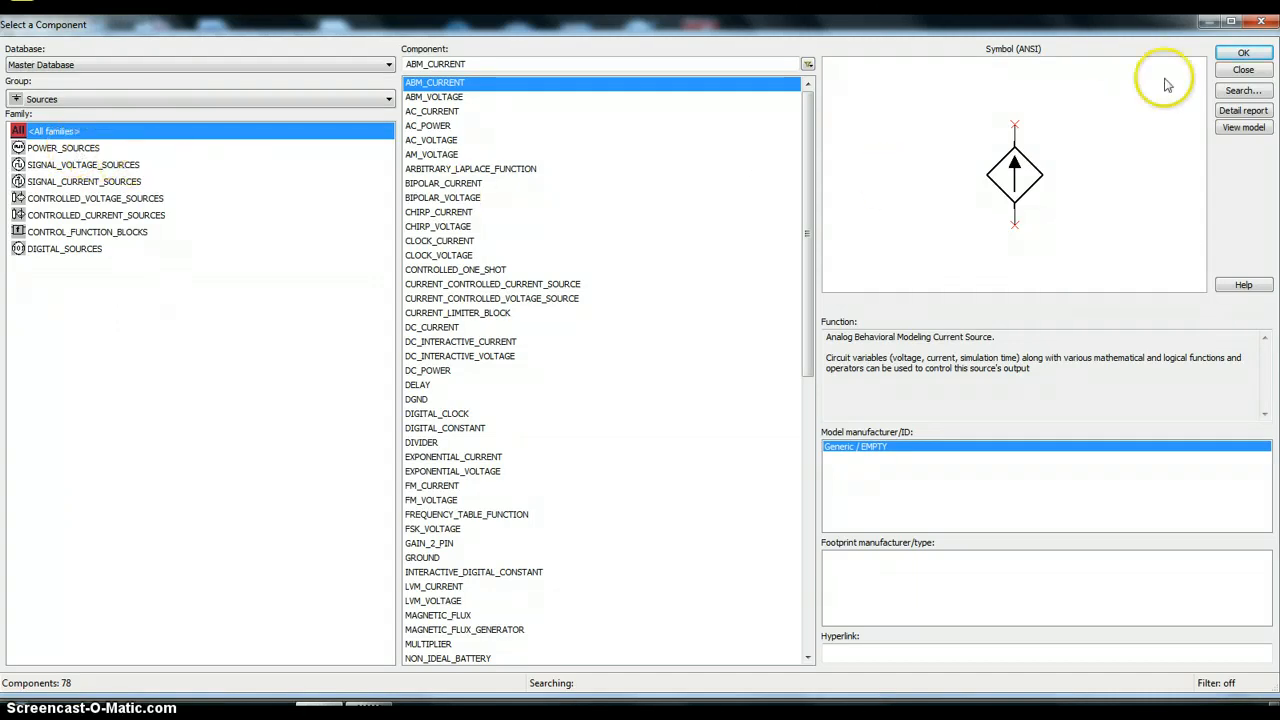
click(1265, 23)
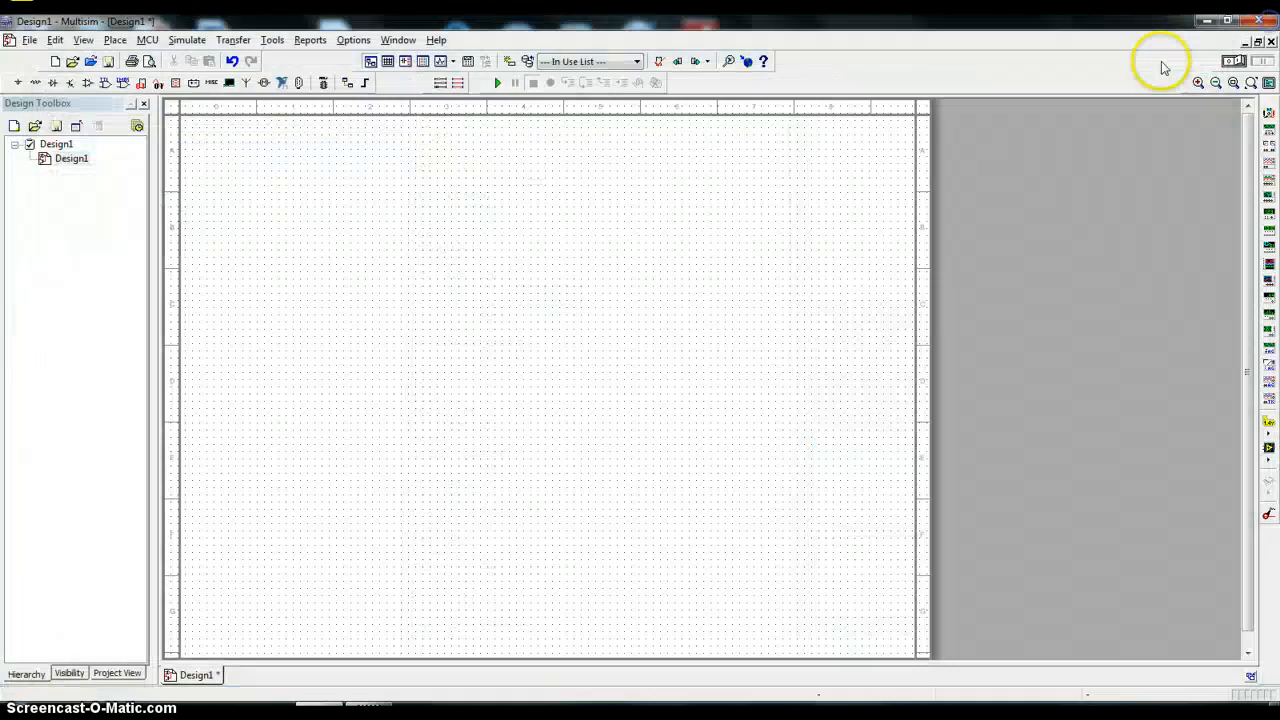
Step: Search the RESISTOR family in the Basic group for 1000 and for 1k
click(37, 85)
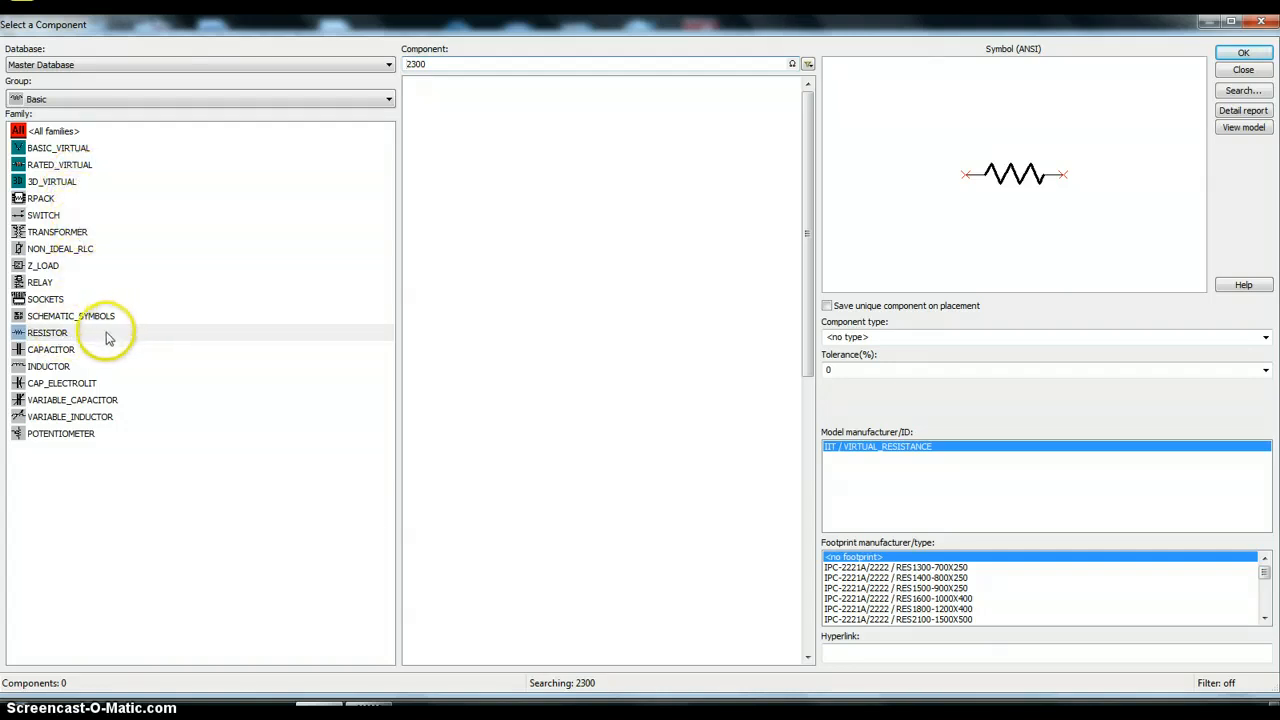
click(46, 336)
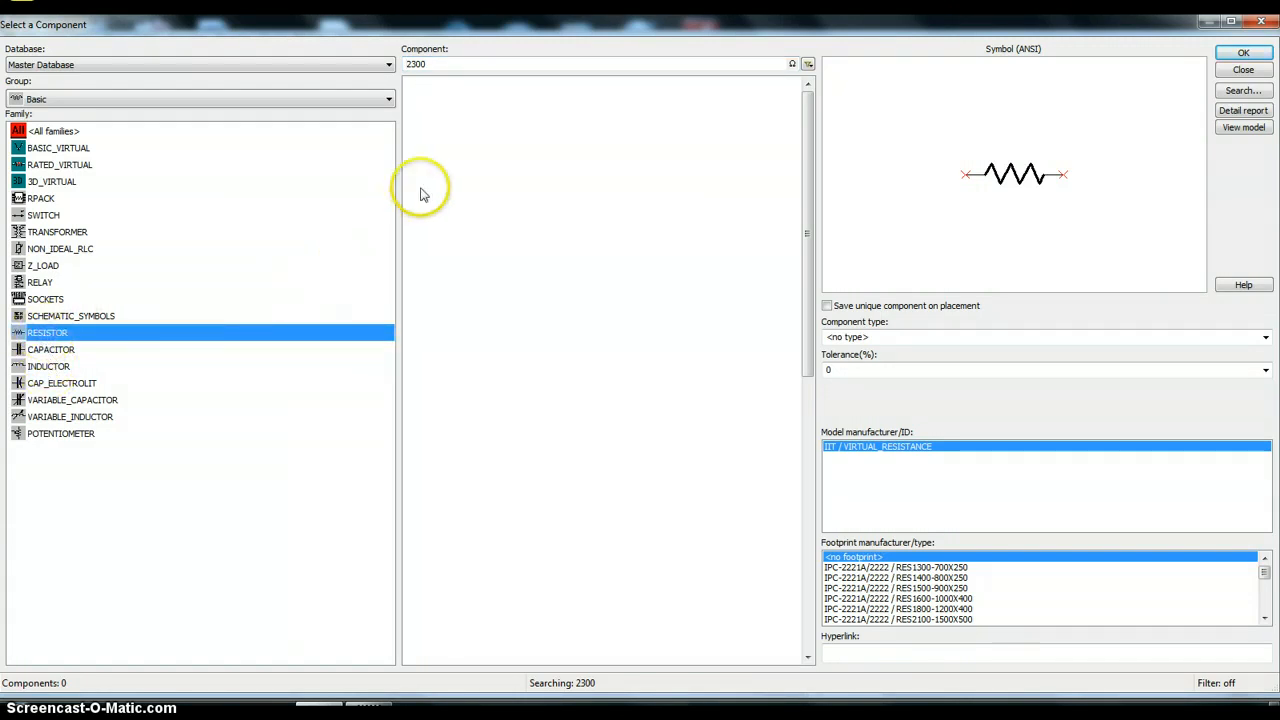
click(425, 62)
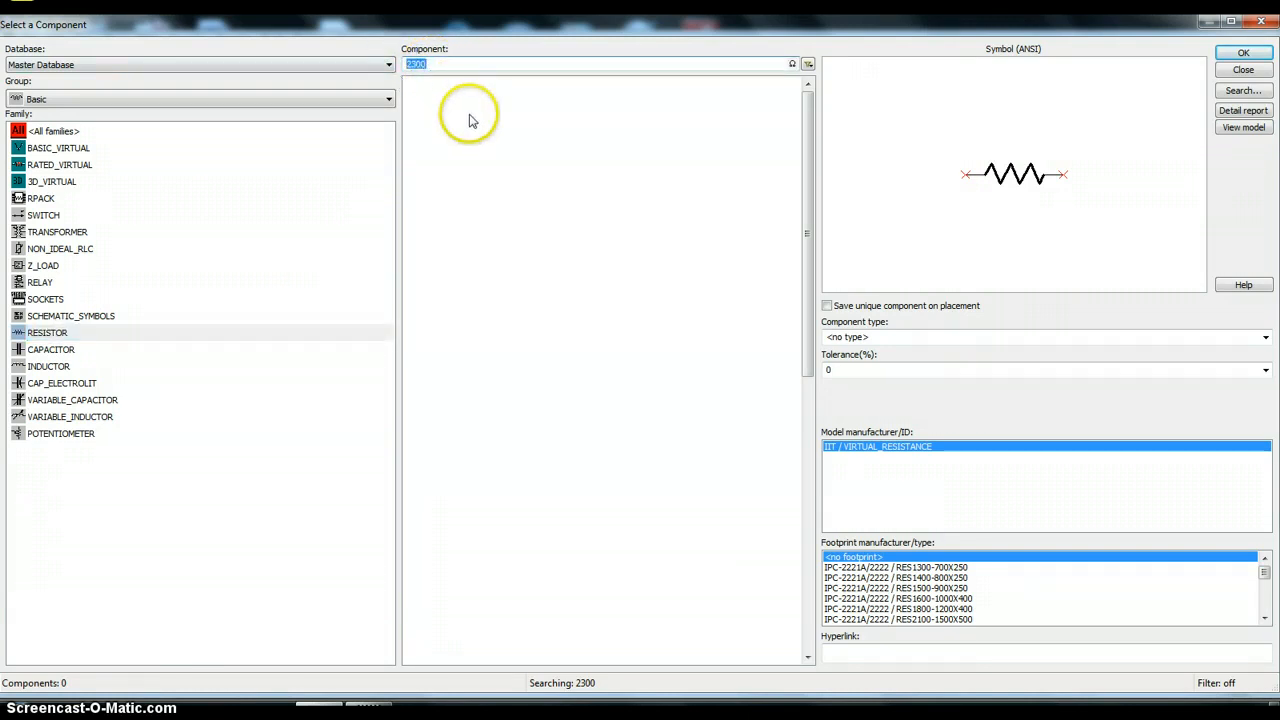
text(1)
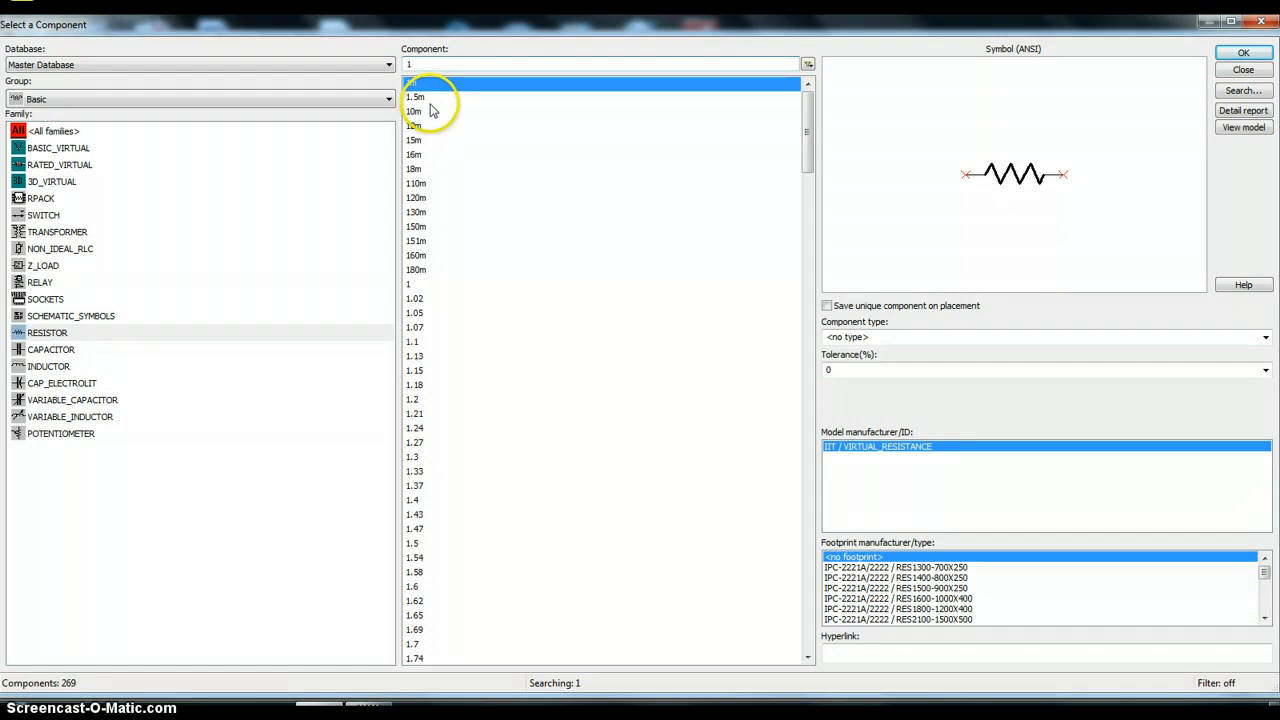
text(000)
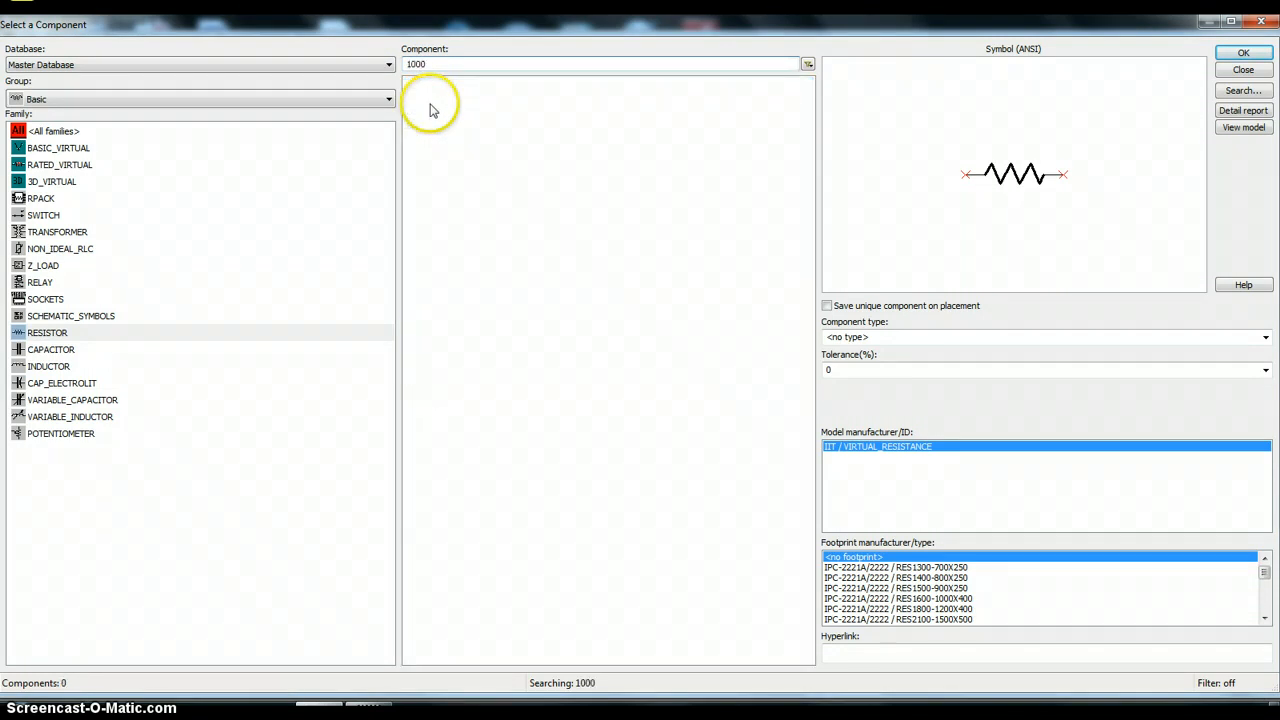
click(437, 64)
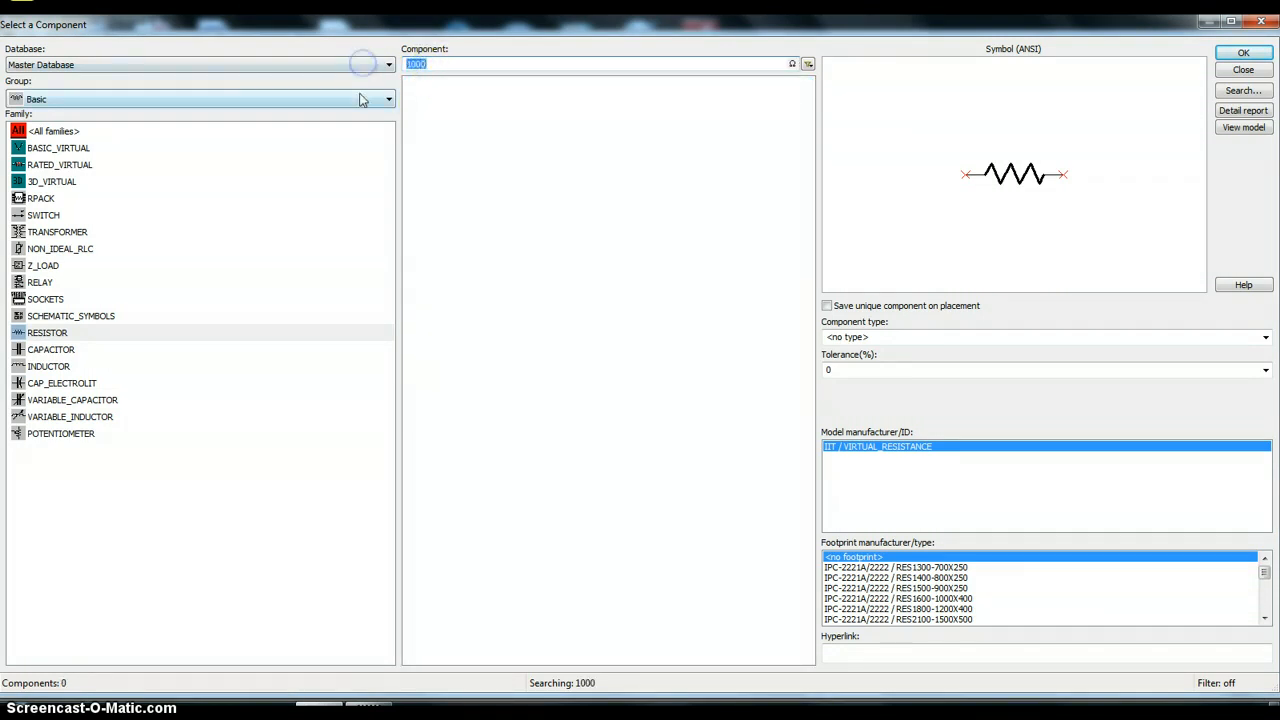
text(1)
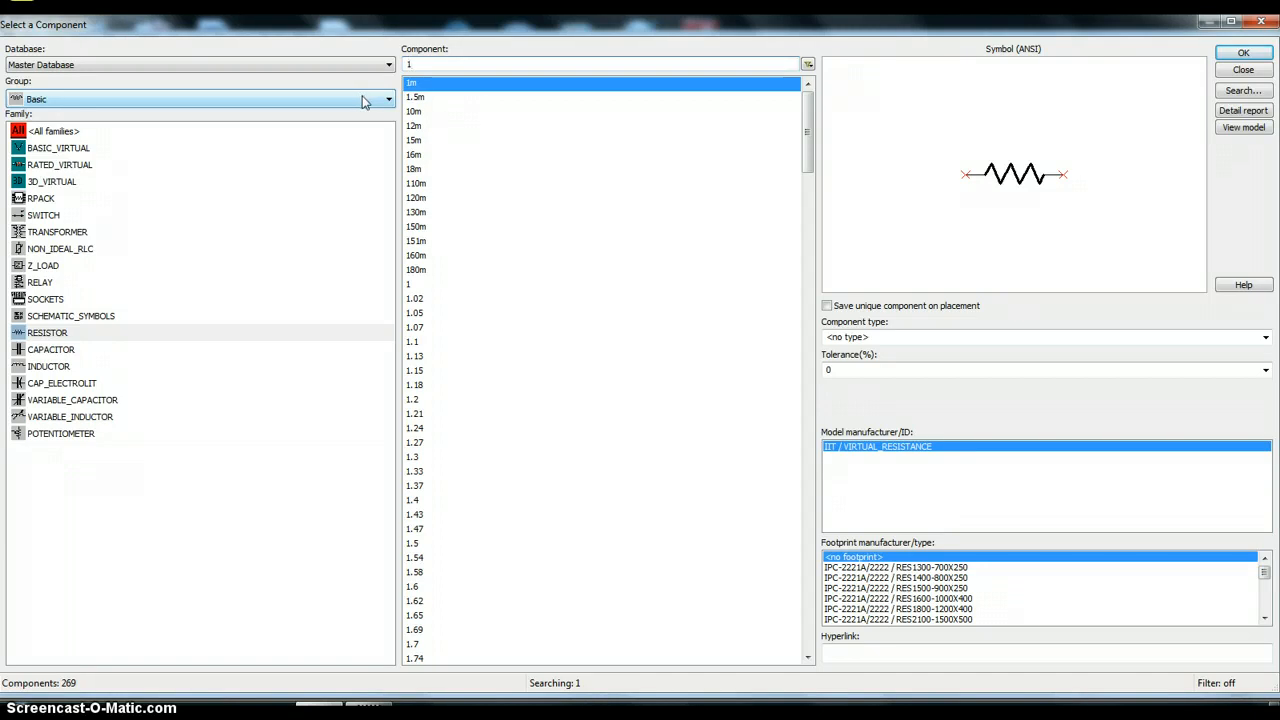
text(k)
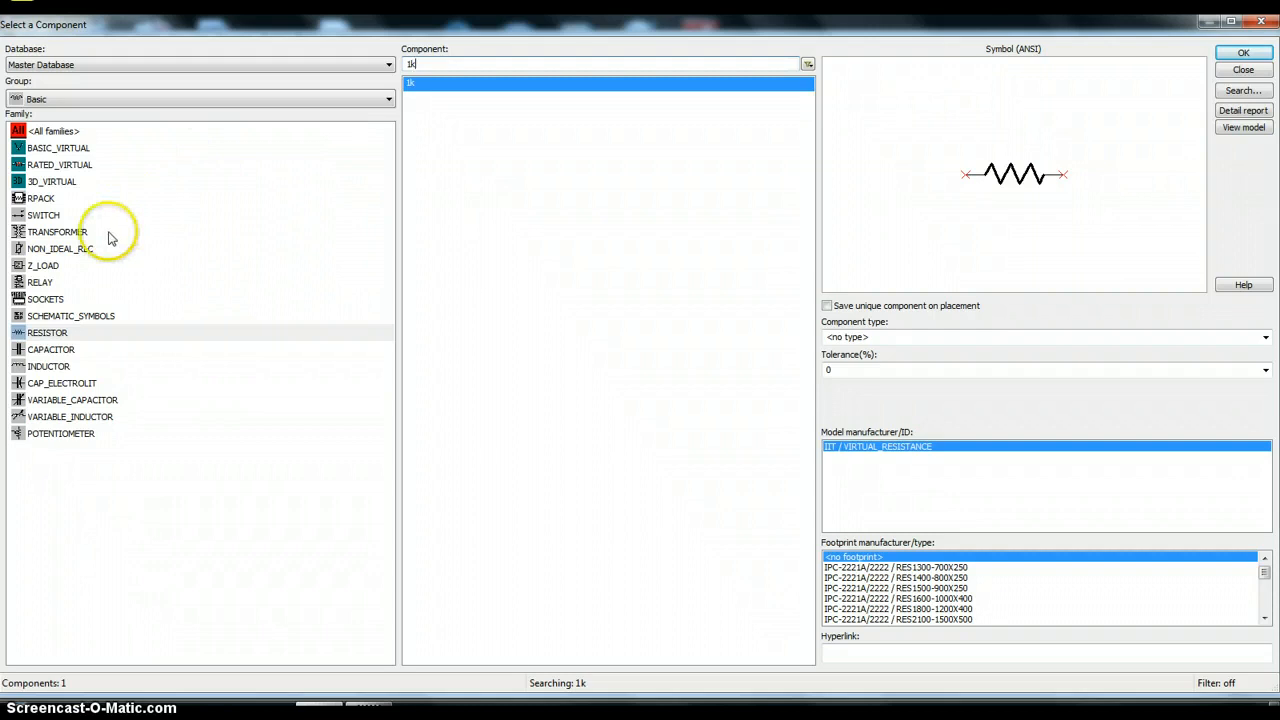
Step: View the CAPACITOR and INDUCTOR families in the Basic group and close the component browser
click(49, 348)
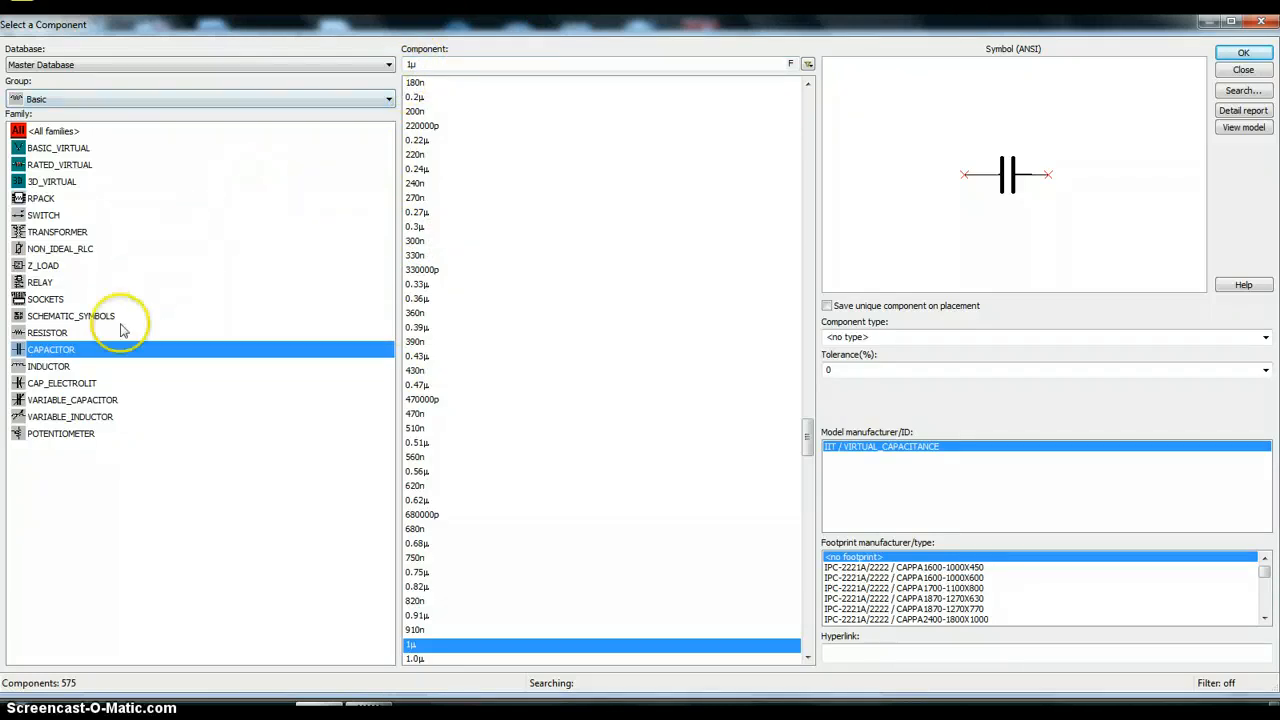
click(75, 367)
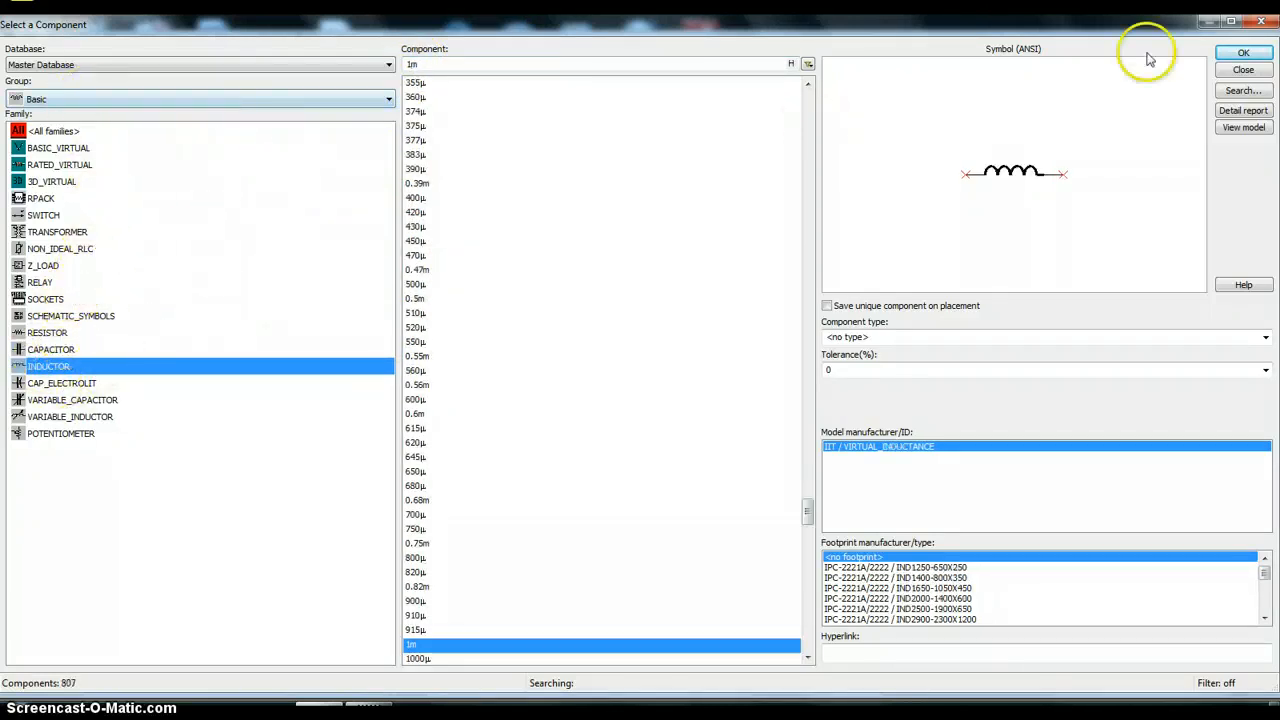
click(1264, 21)
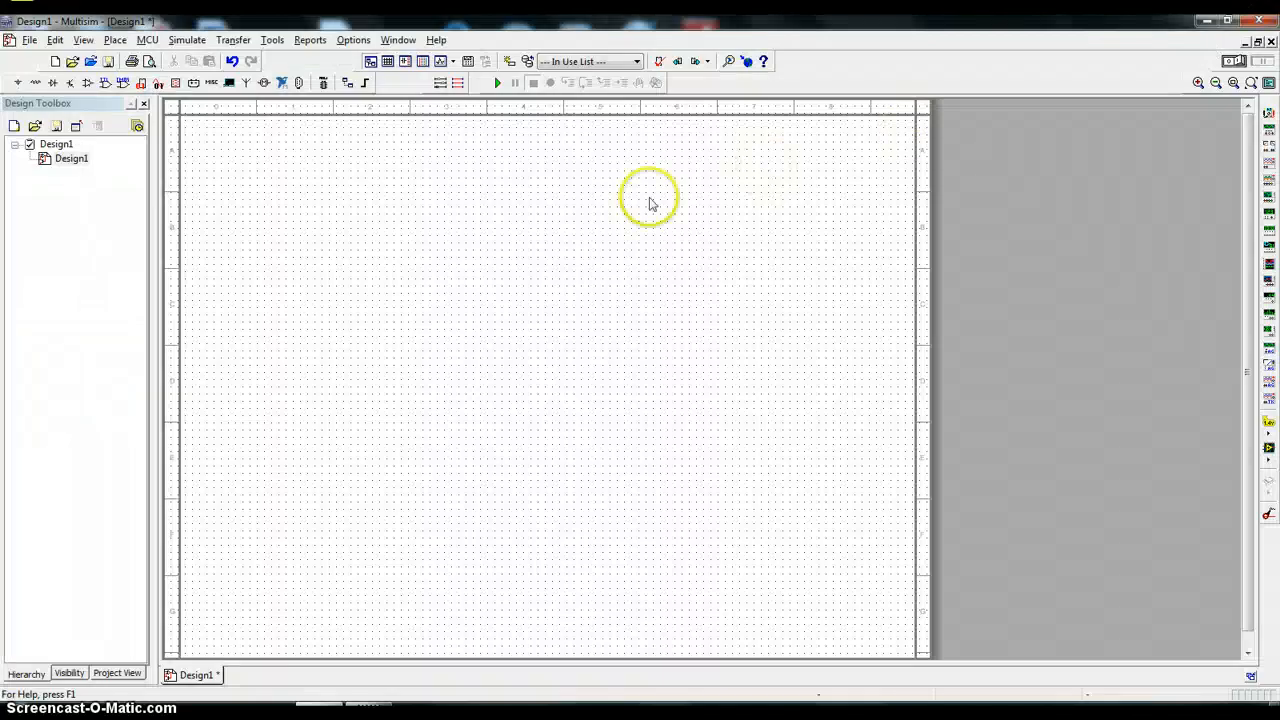
Step: Look through the Diodes and Transistors component groups without placing a part
click(53, 85)
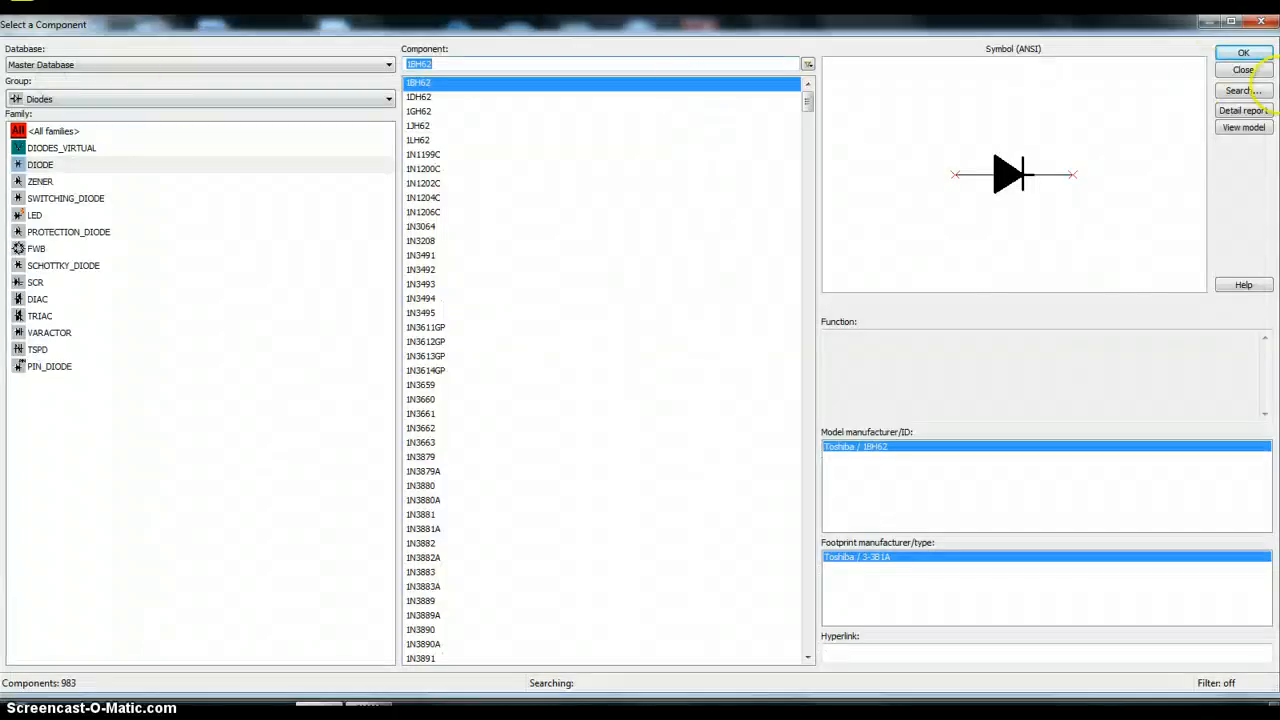
click(1246, 55)
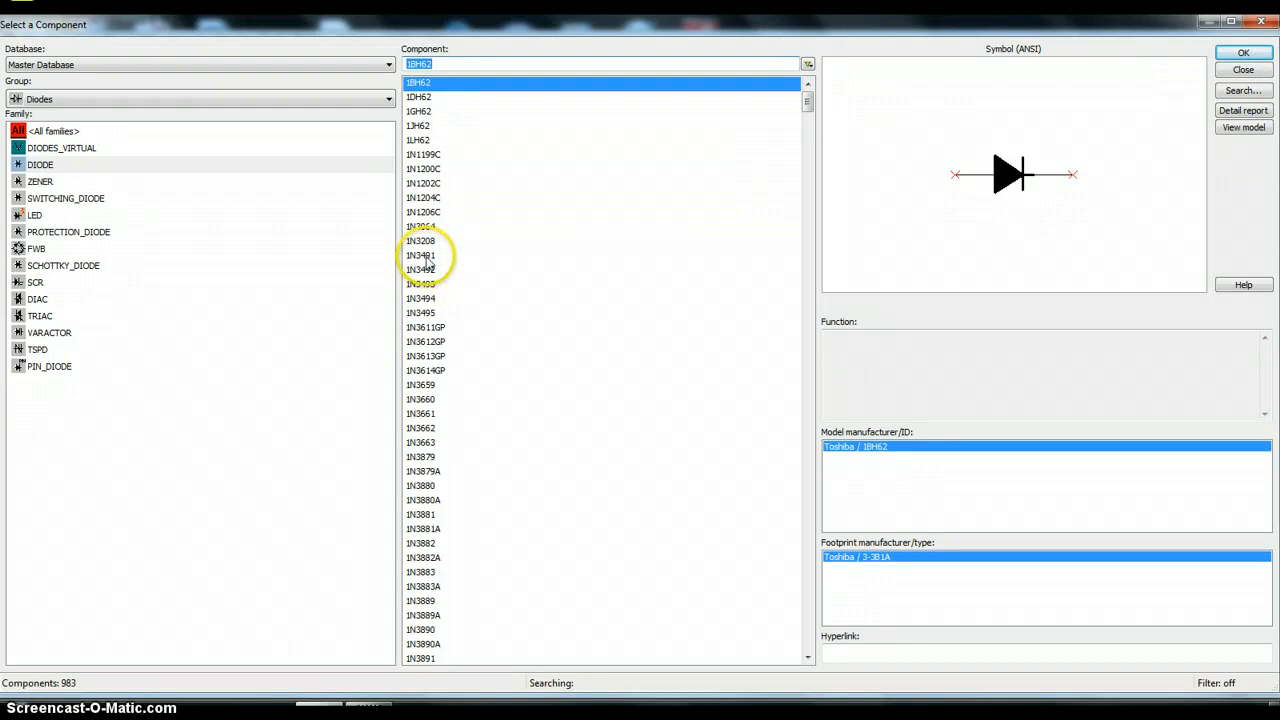
click(1263, 22)
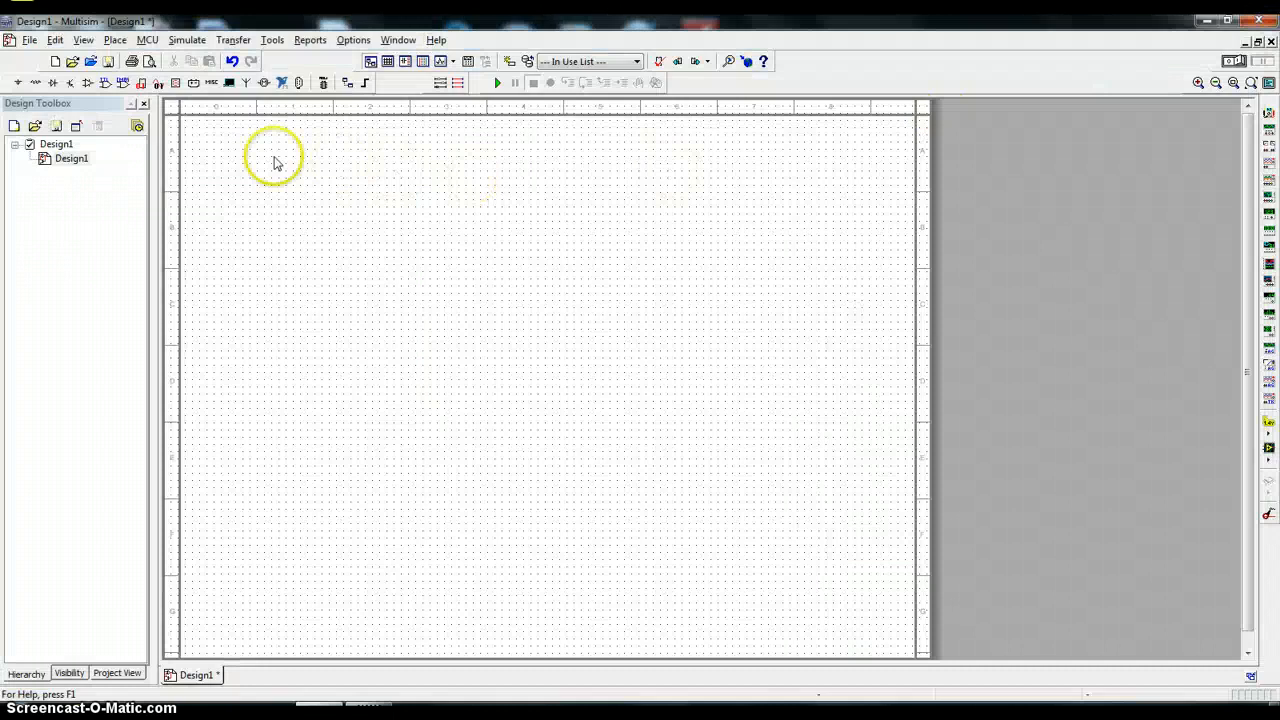
click(71, 83)
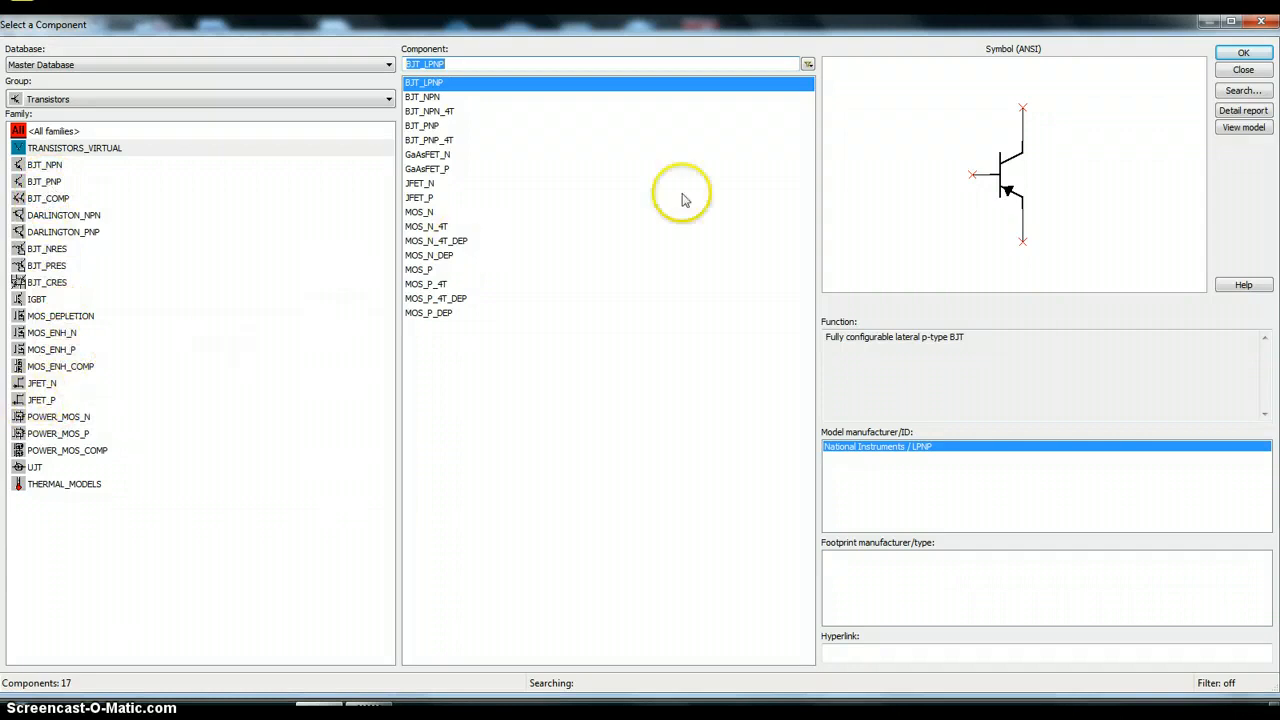
click(1243, 52)
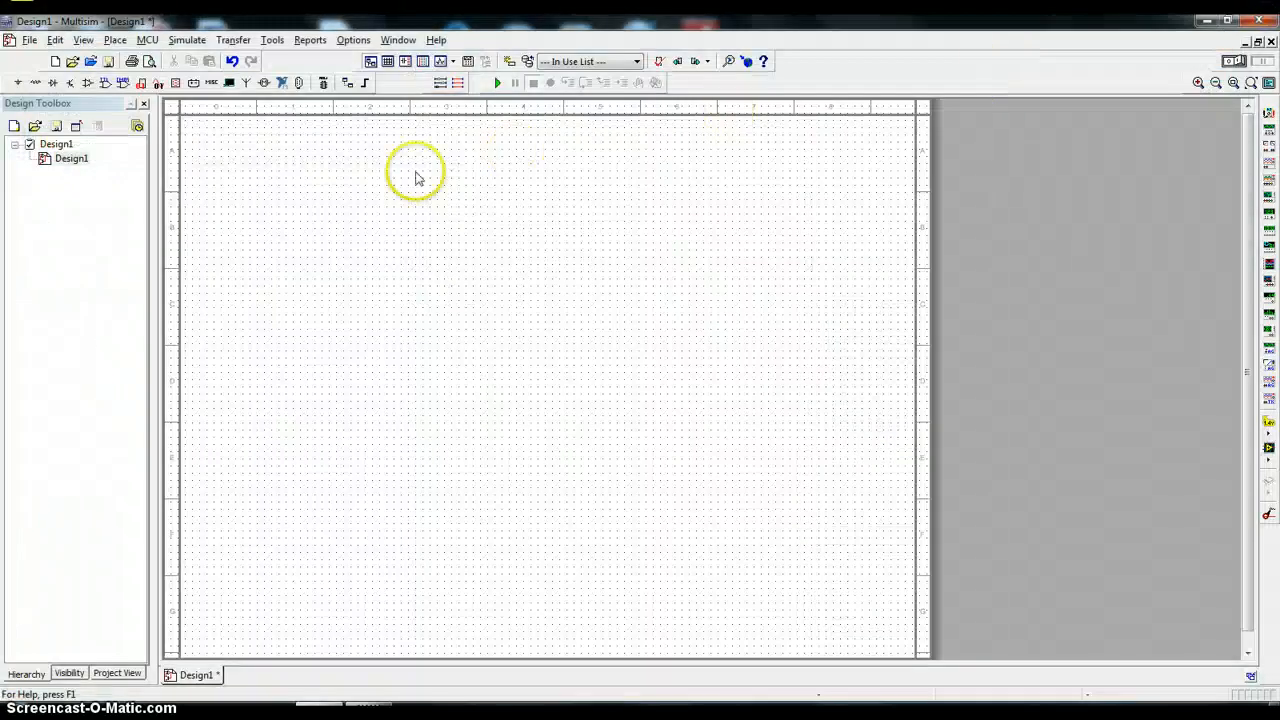
Step: Look through the Analog and TTL component groups without placing a part
click(86, 85)
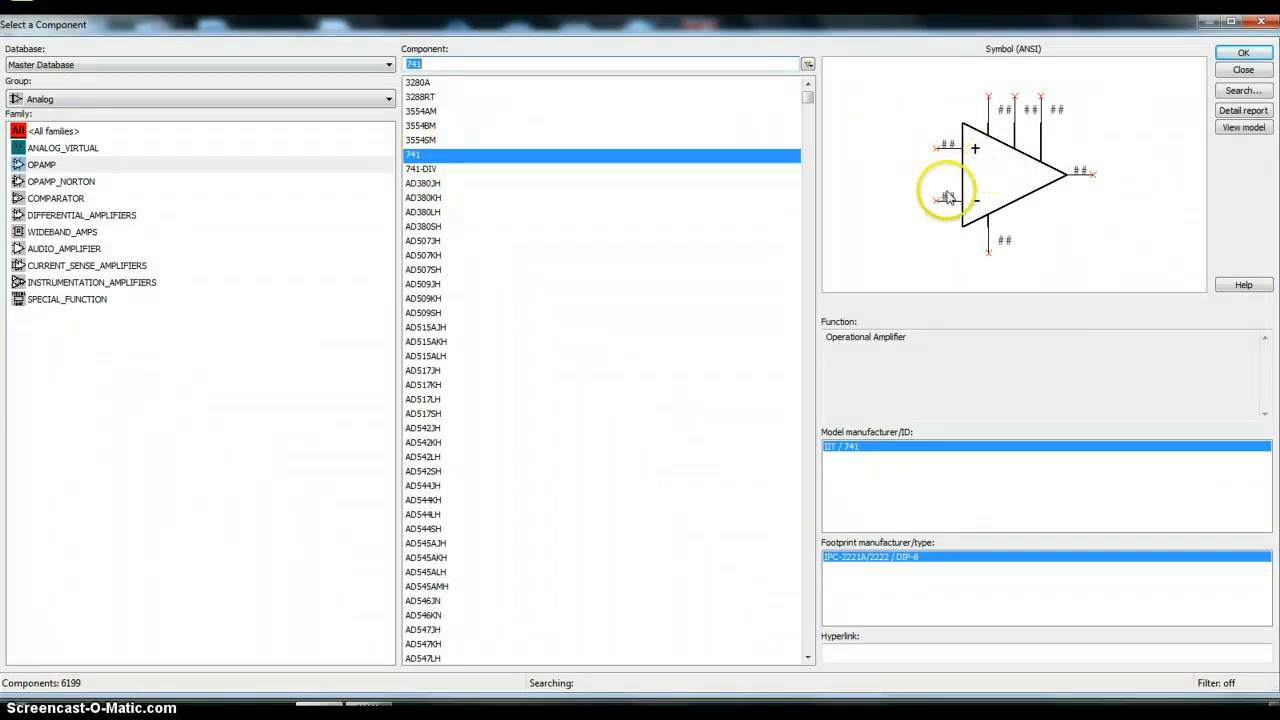
click(1260, 21)
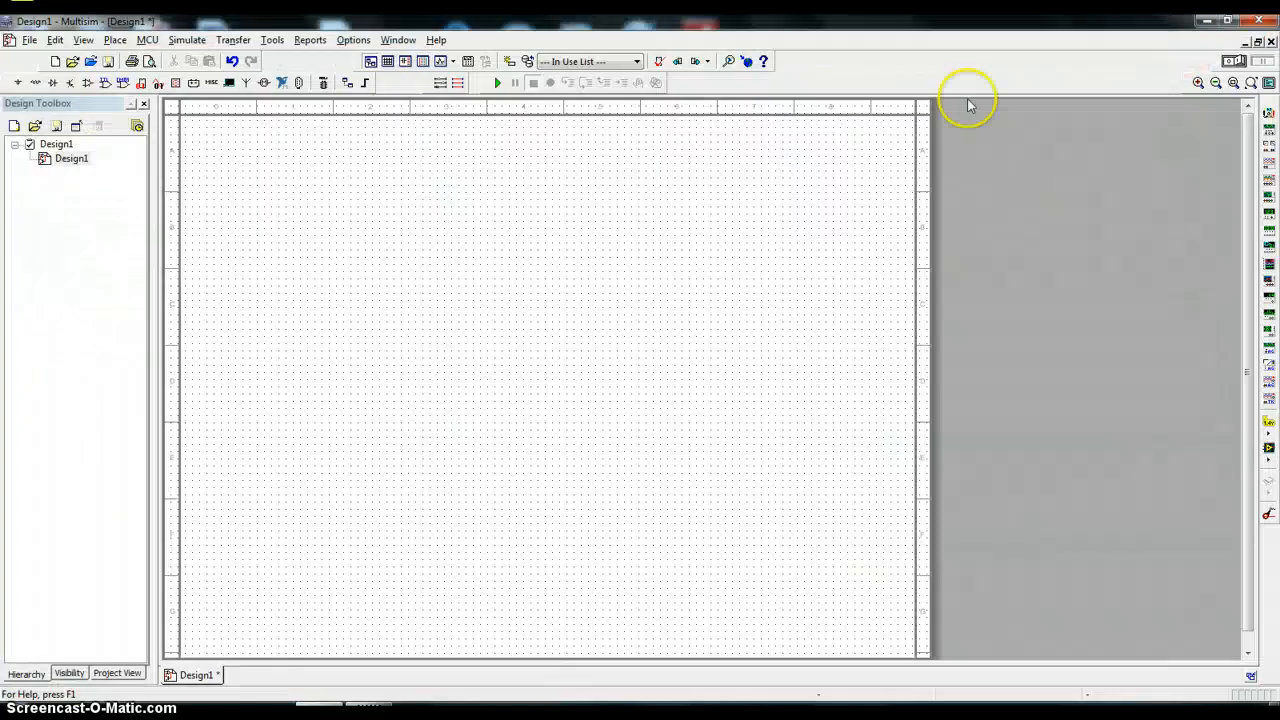
click(105, 85)
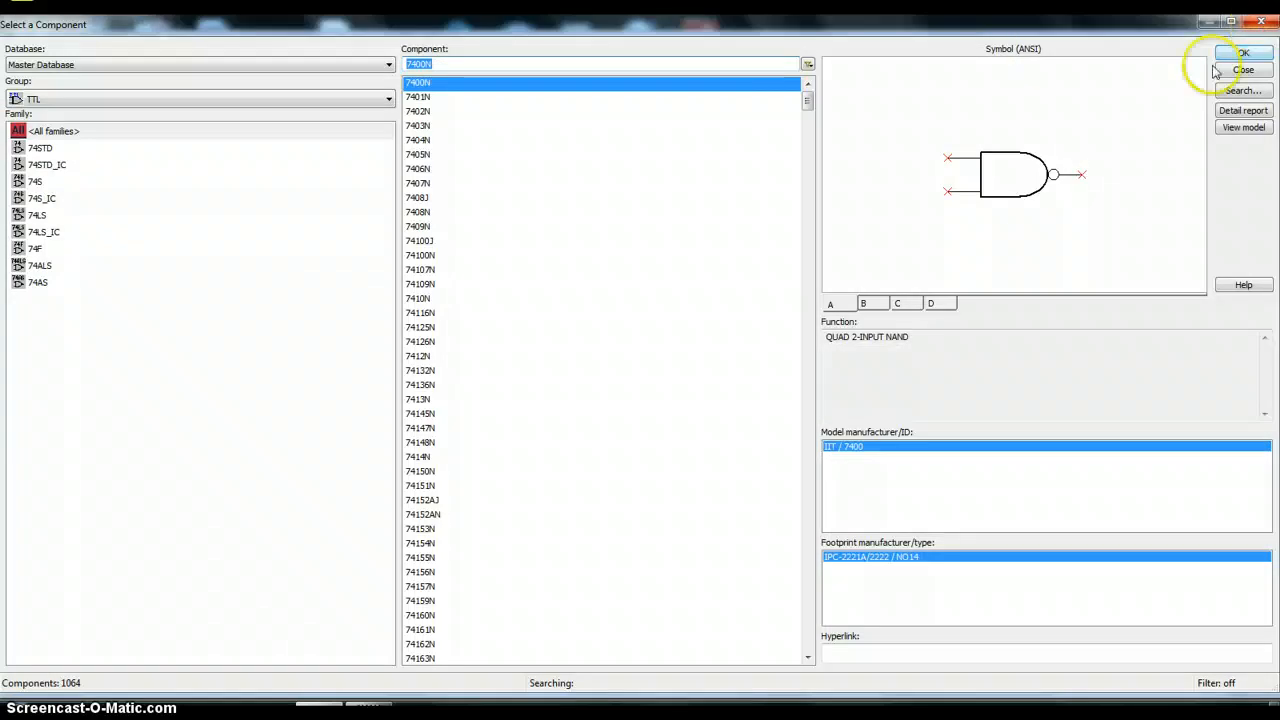
click(1262, 21)
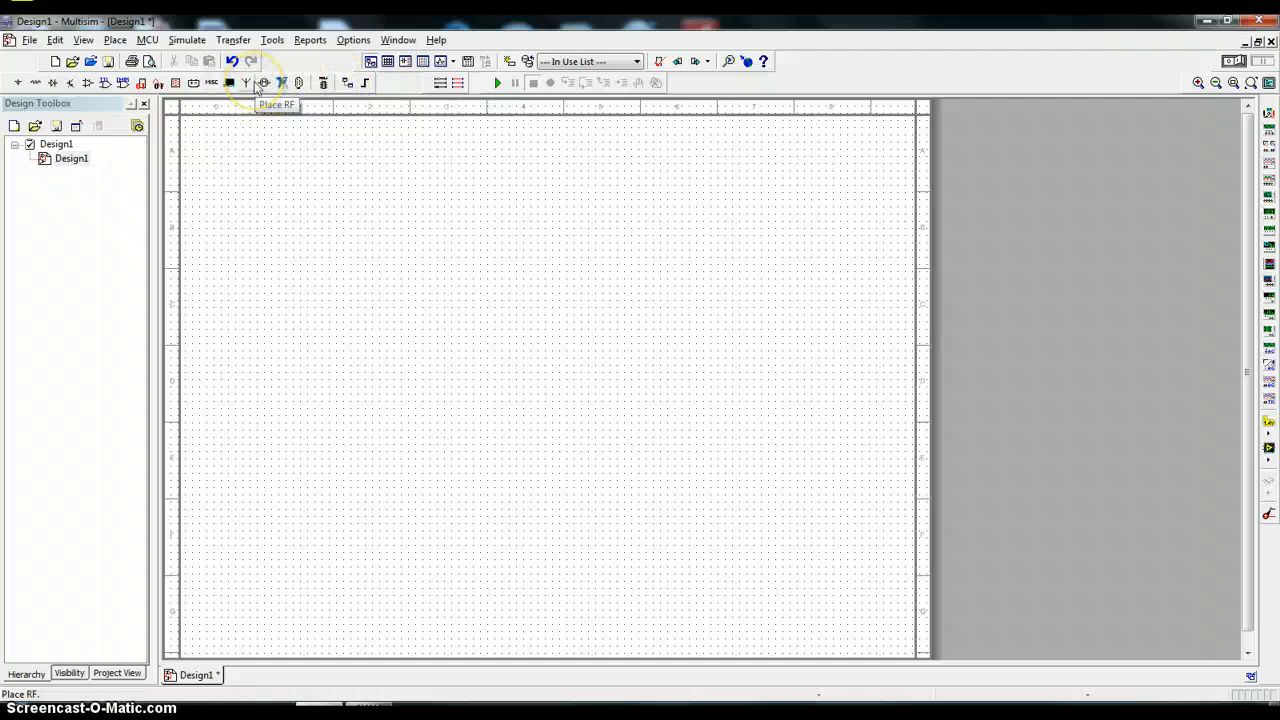
Step: Place a 1k resistor from the Basic group's RESISTOR family on the schematic in zone D3
click(42, 86)
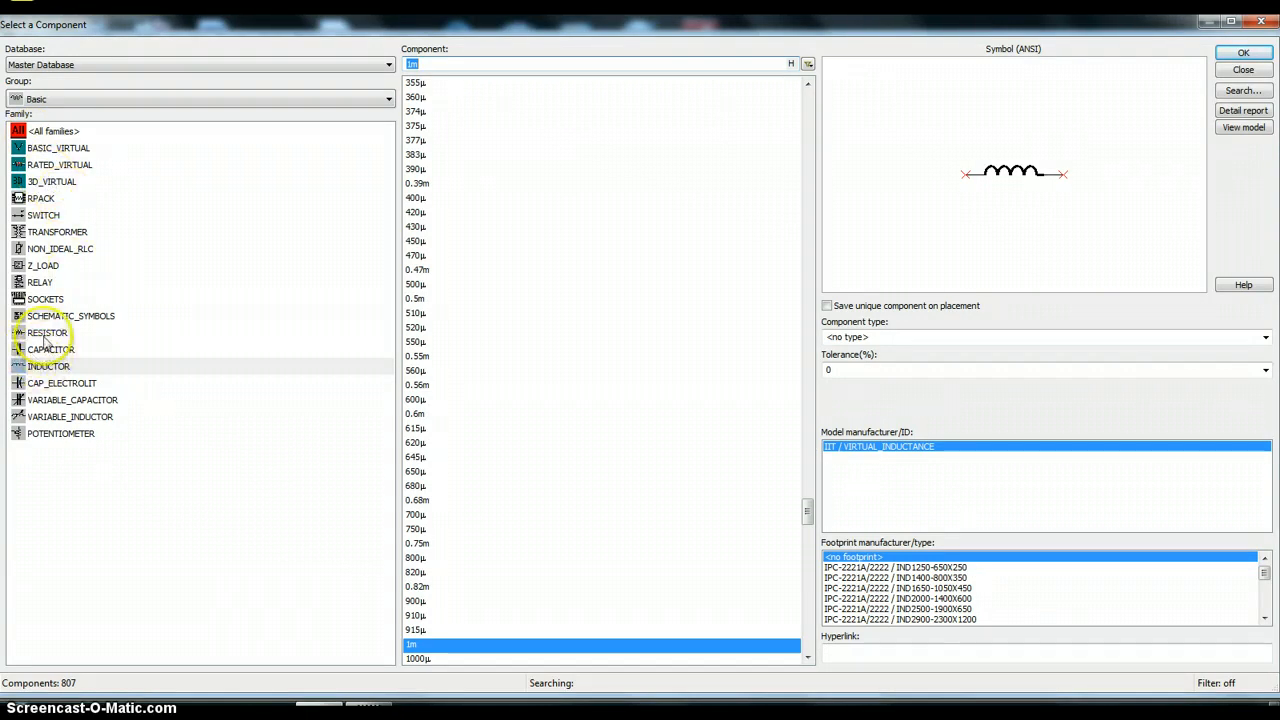
click(35, 332)
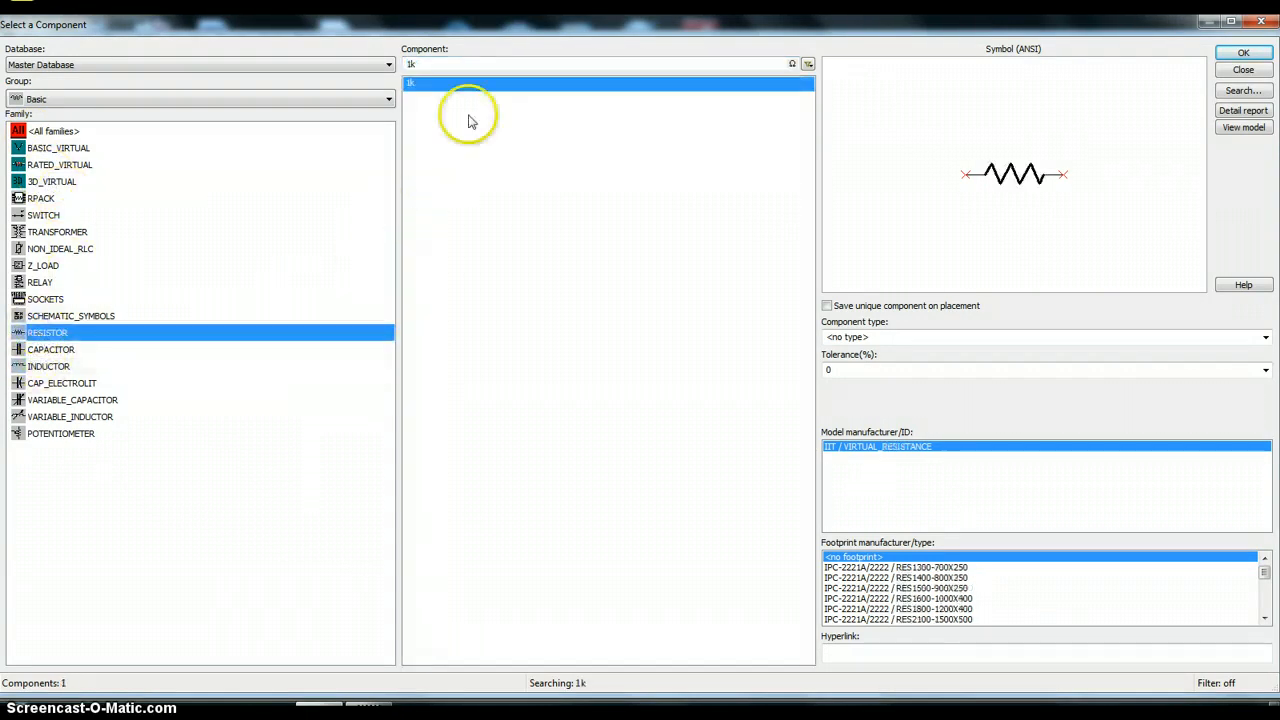
click(413, 63)
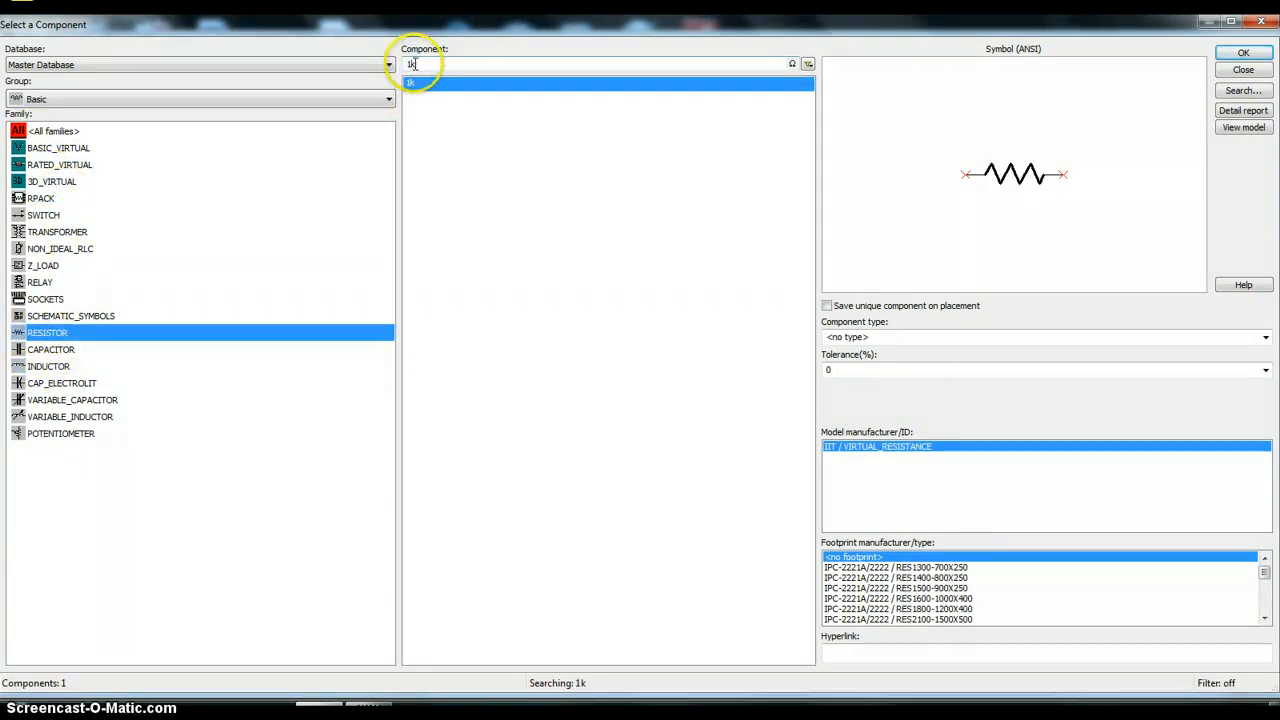
click(1246, 56)
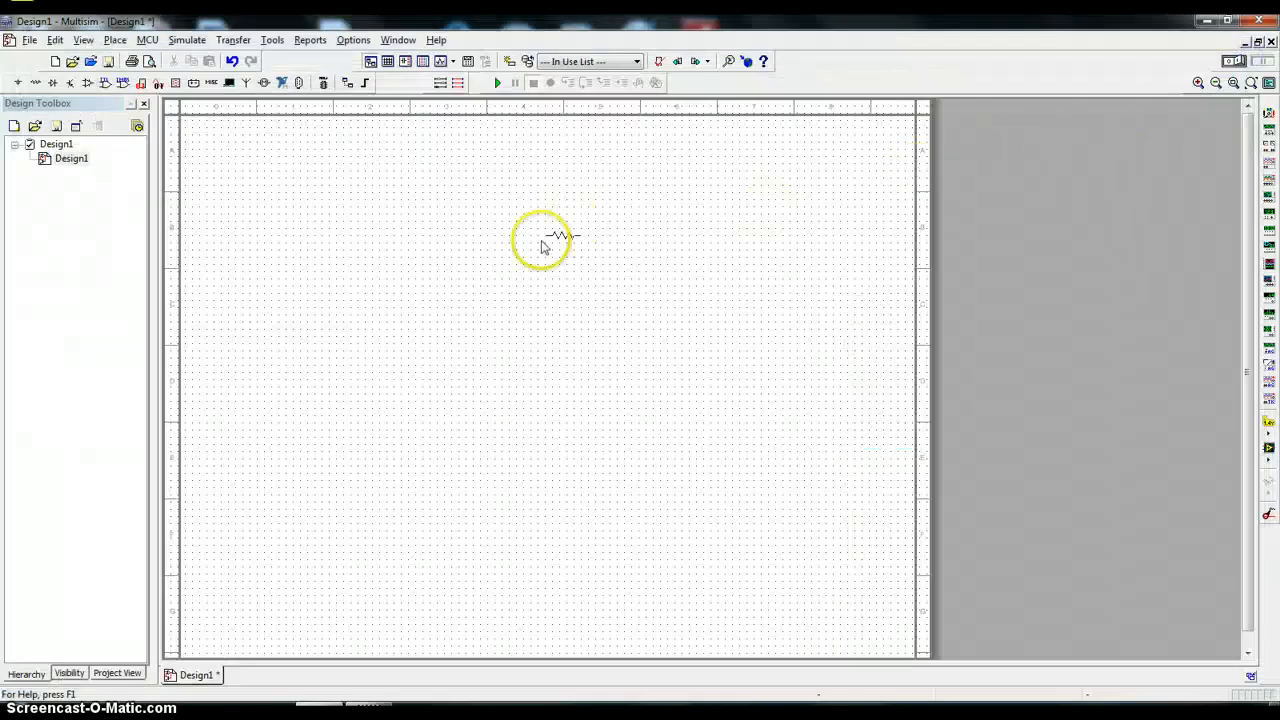
click(414, 352)
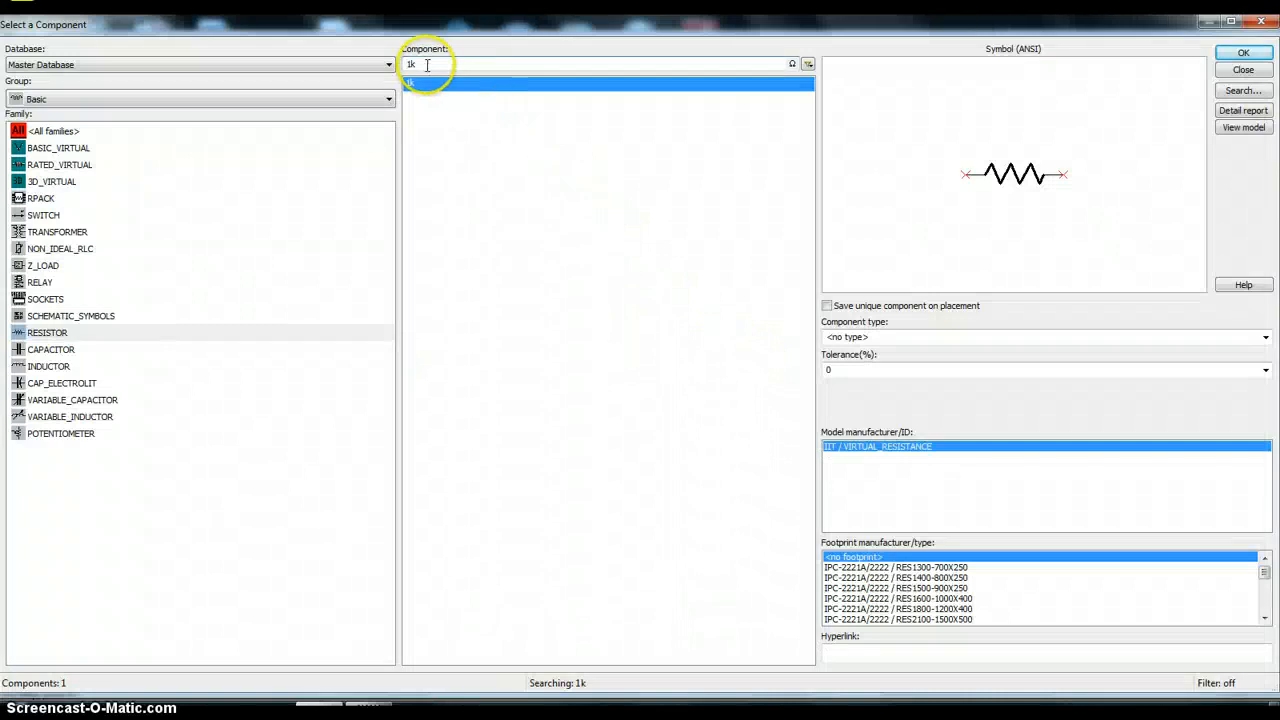
Step: Place a 2k resistor from the RESISTOR family beside R1 in zone D4 and close the component browser
drag(428, 63, 390, 63)
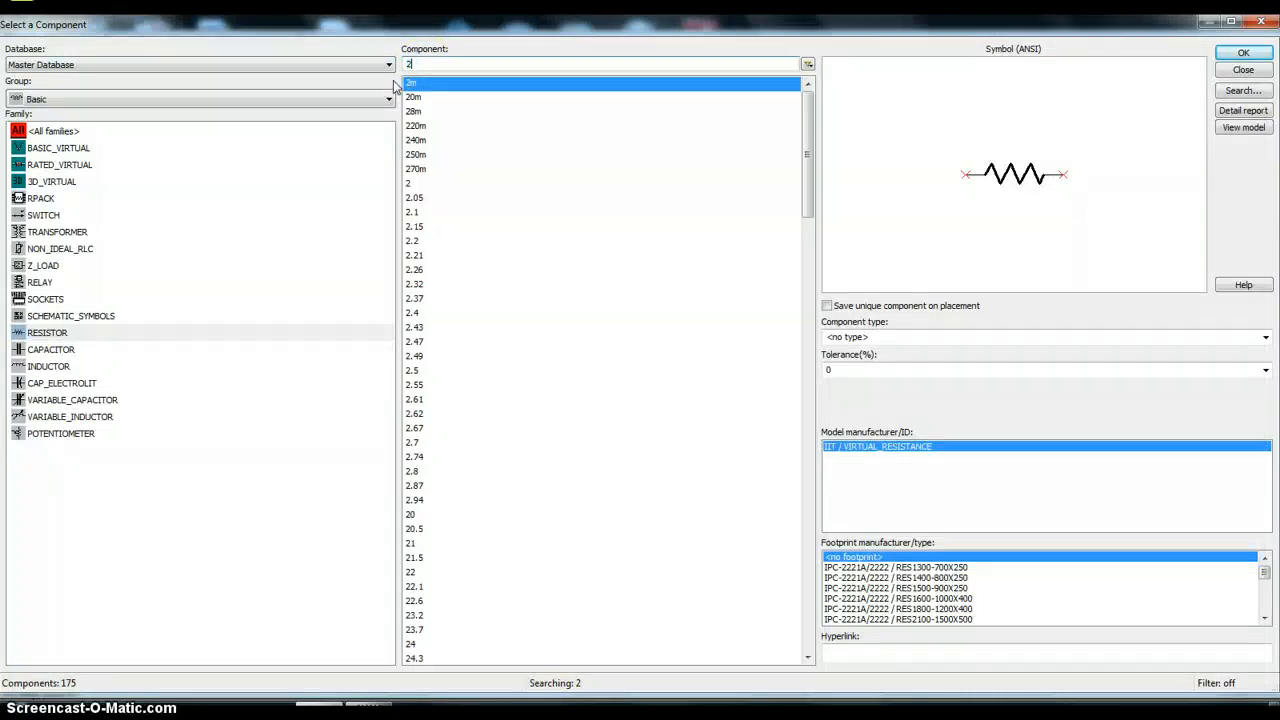
text(2k)
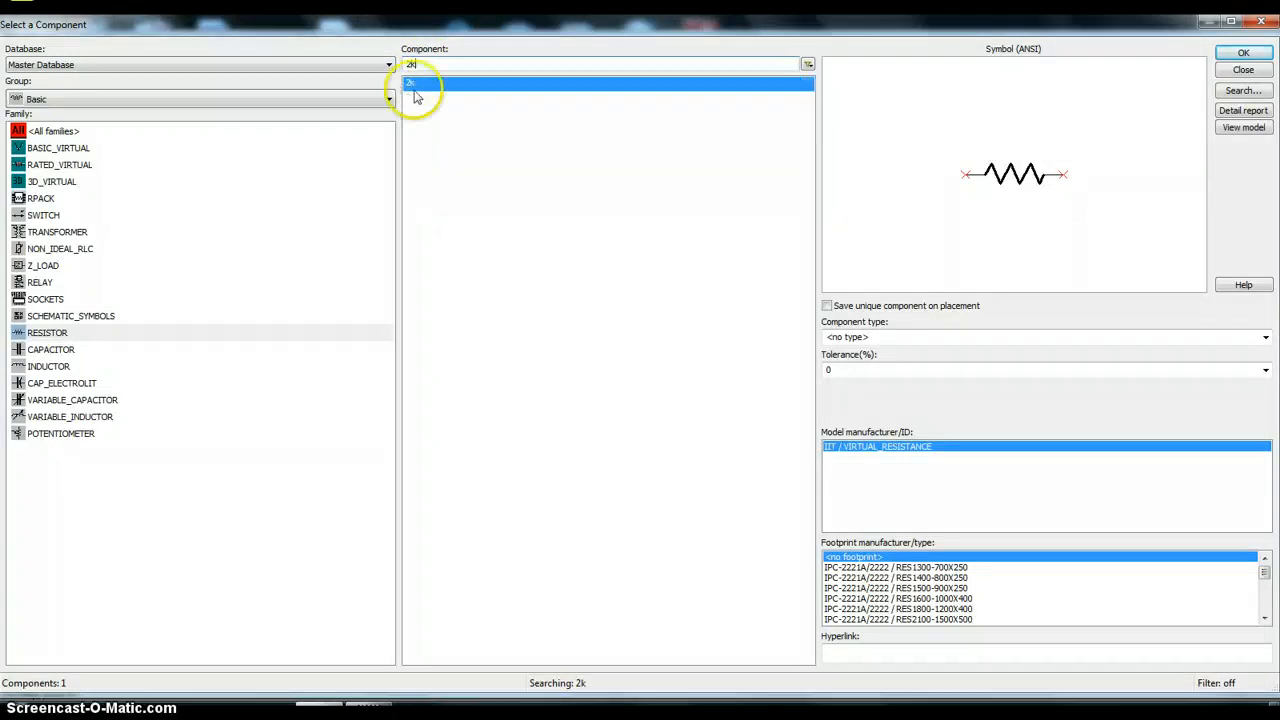
click(1243, 55)
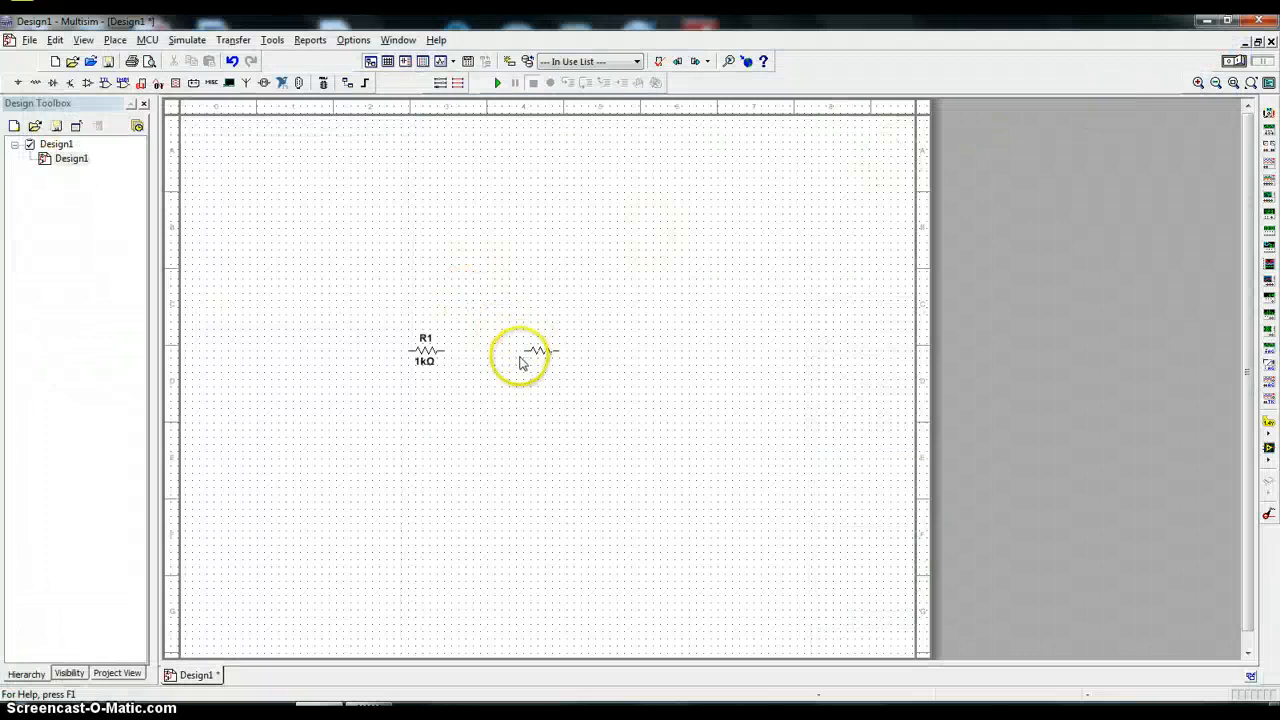
click(505, 355)
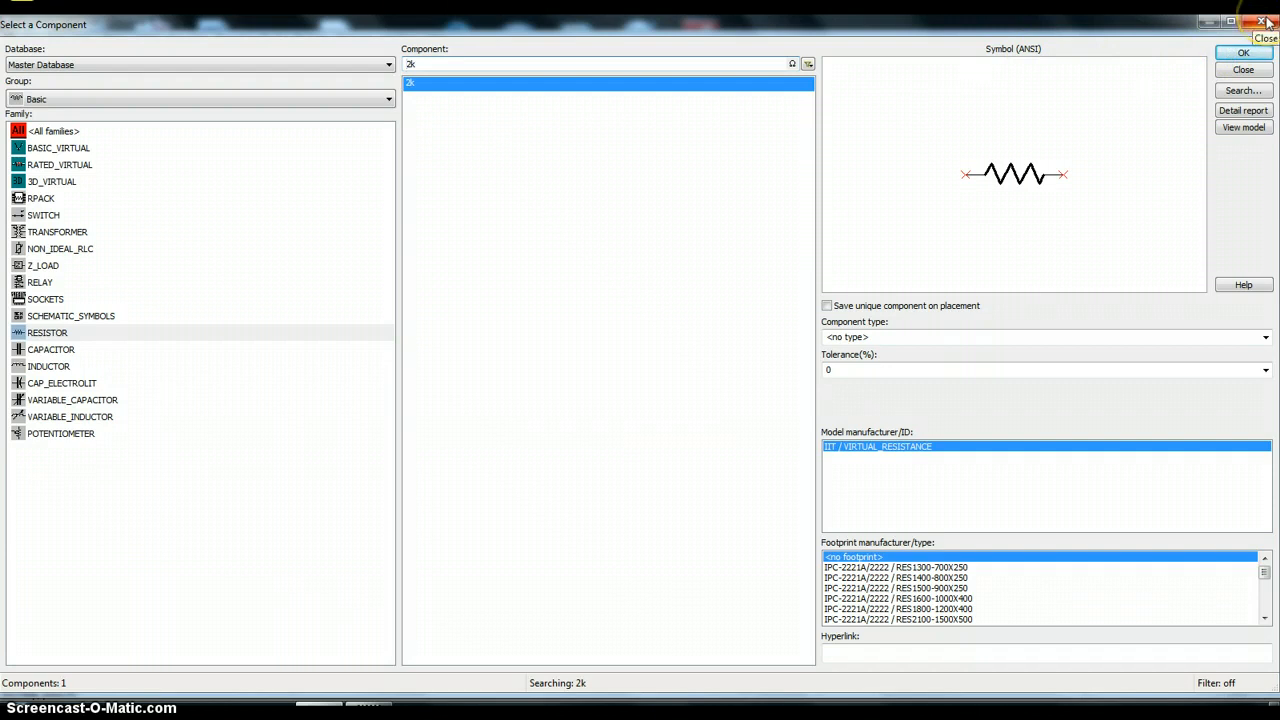
click(1262, 22)
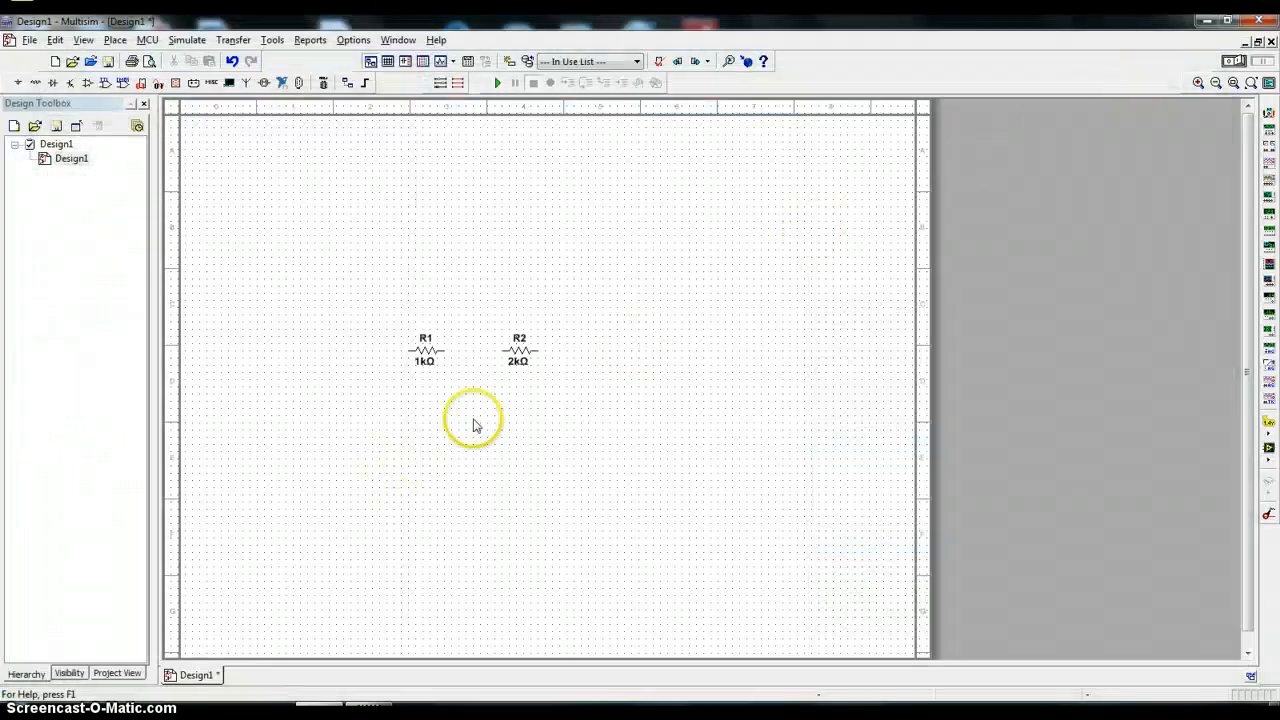
click(508, 353)
double_click(510, 358)
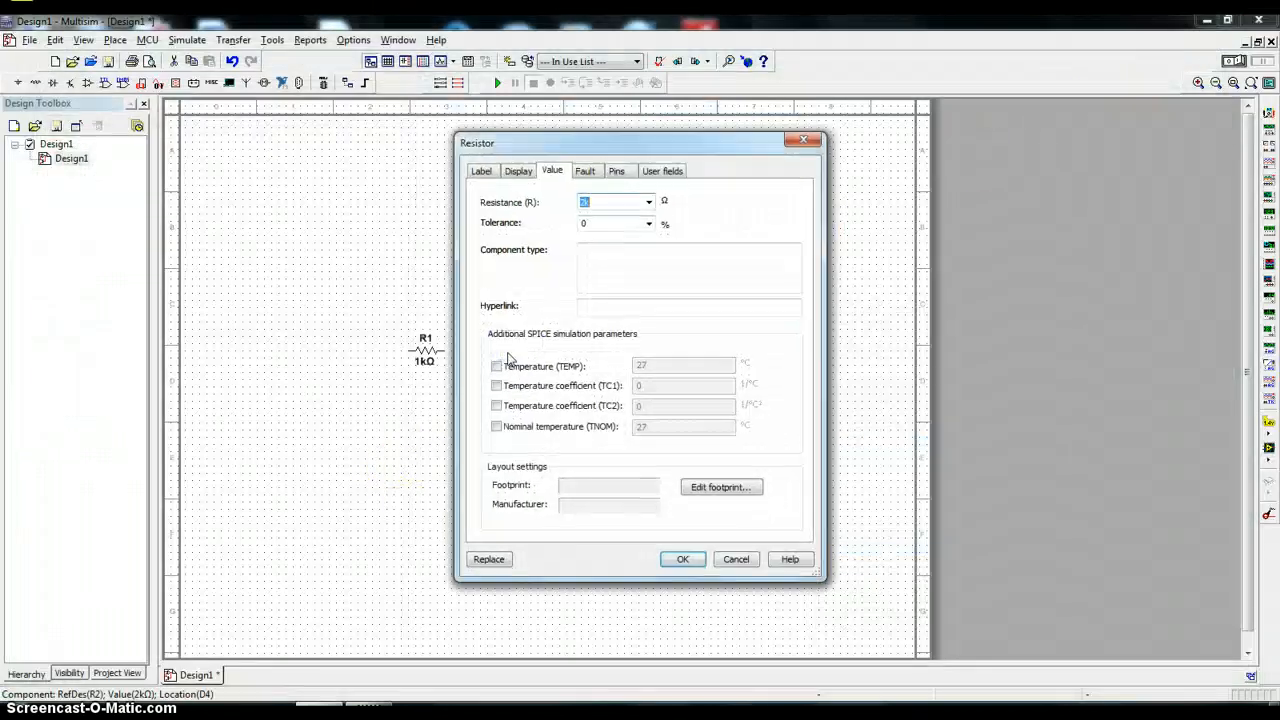
click(802, 140)
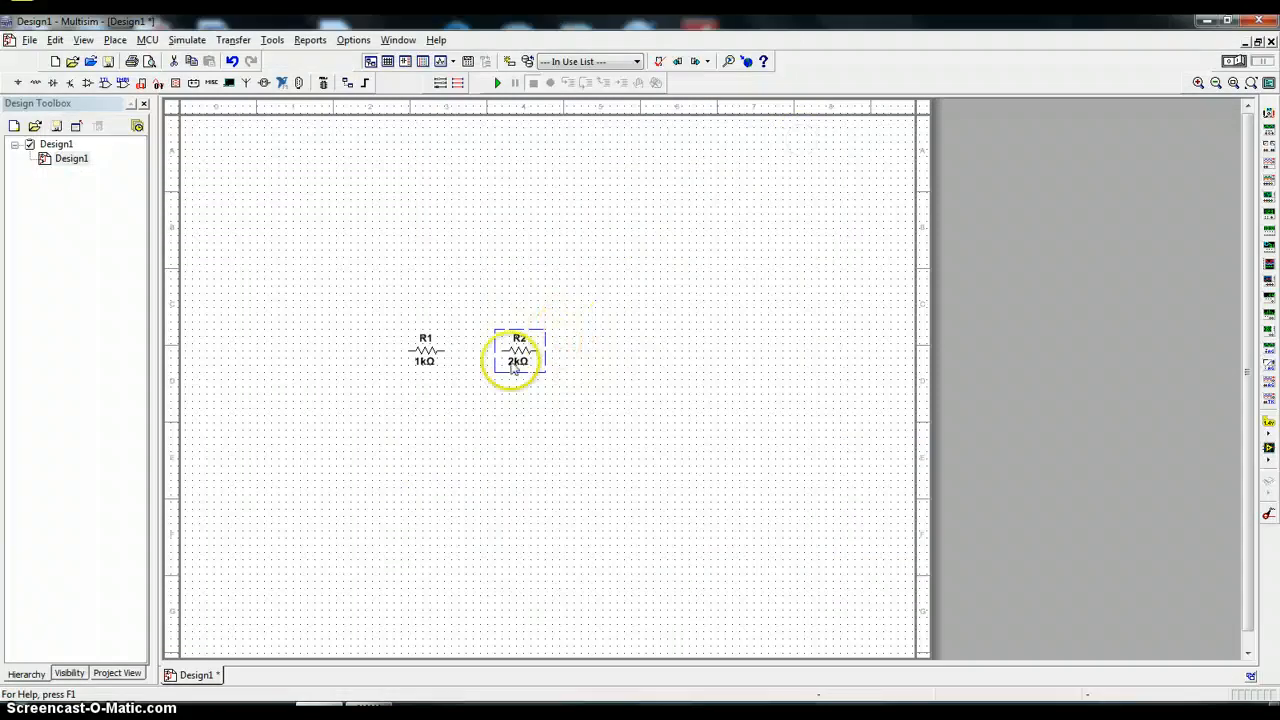
Step: Move resistor R2 farther away from R1 to sheet zone C6 and deselect it
drag(520, 343, 687, 343)
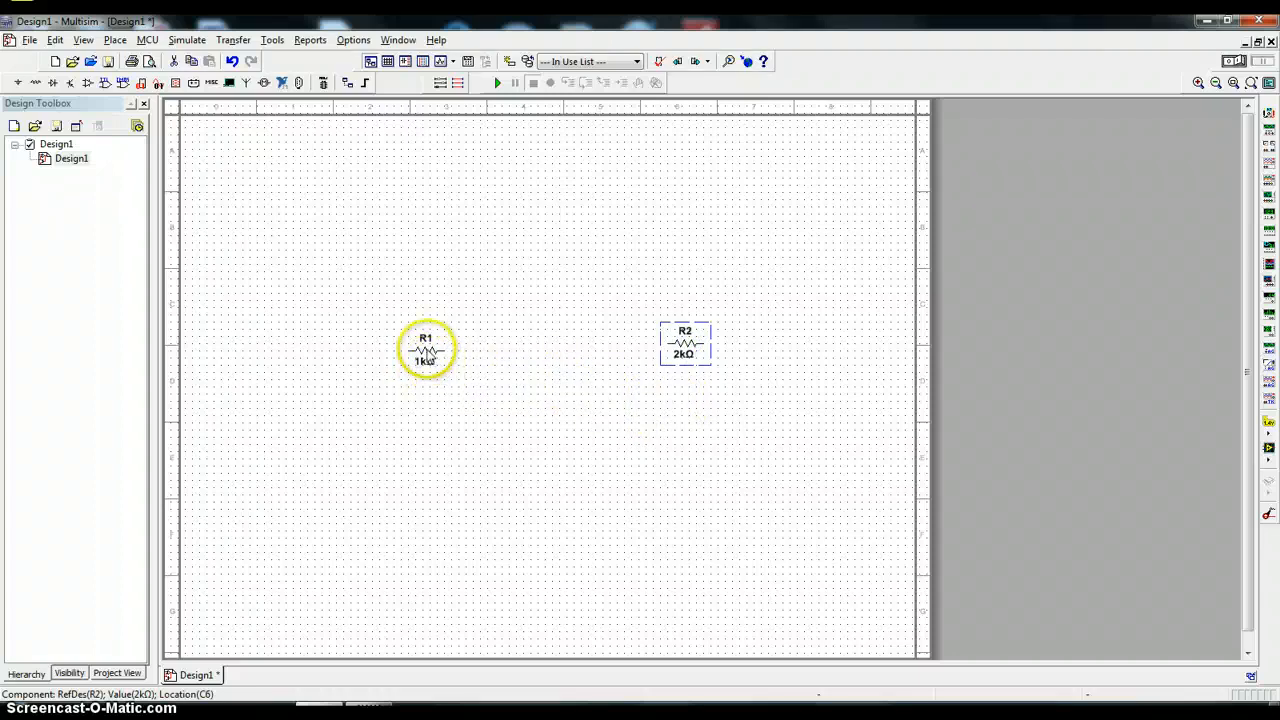
click(724, 394)
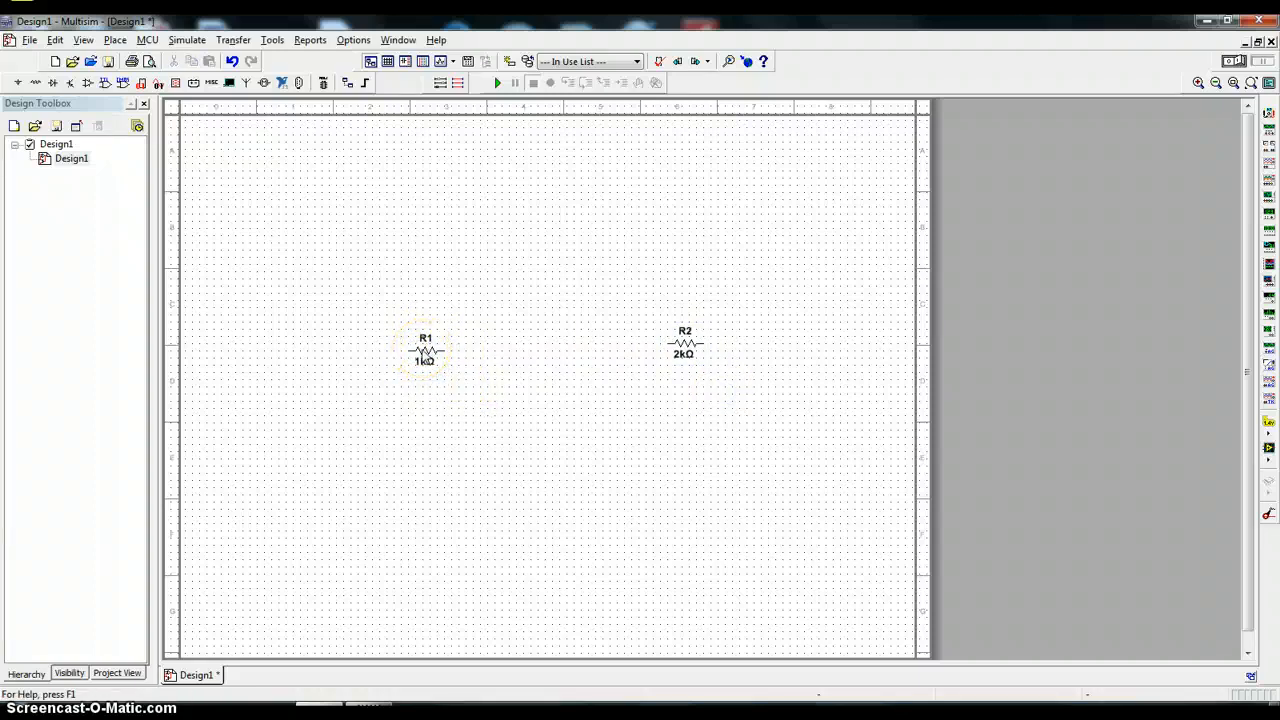
Step: Set the resistance of resistor R1 to 1500 Ω in its properties
click(422, 349)
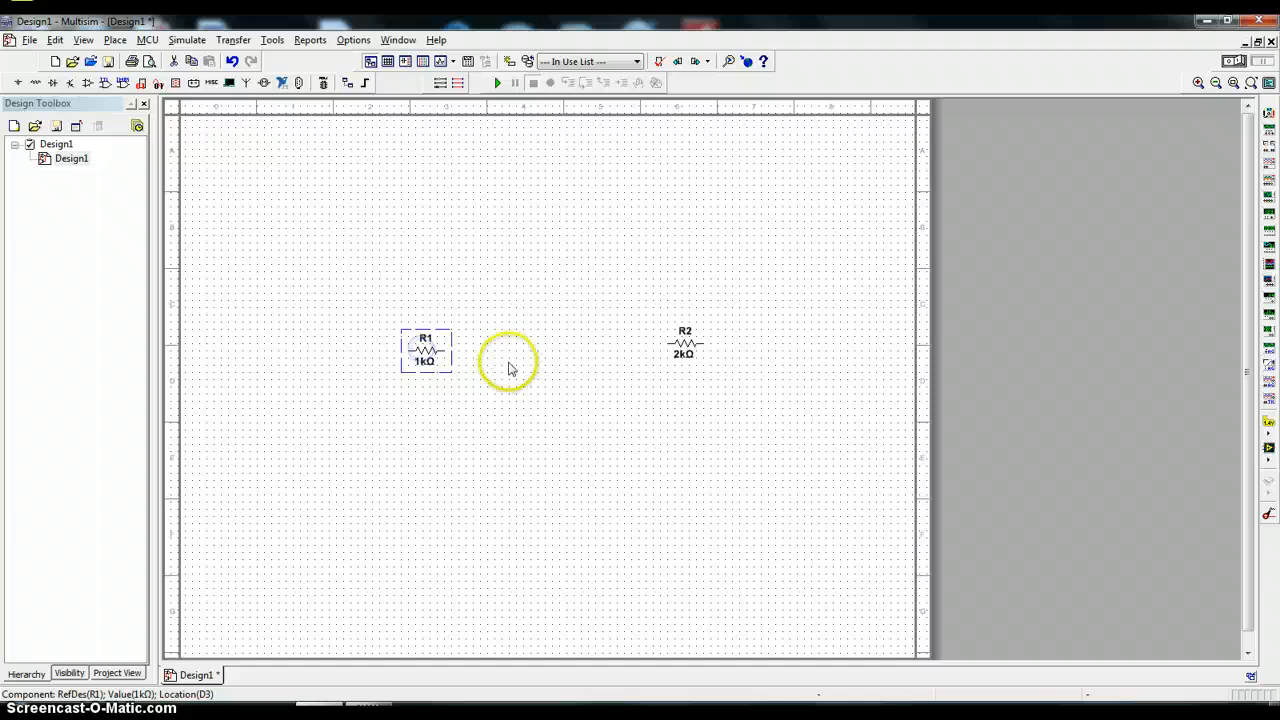
click(449, 377)
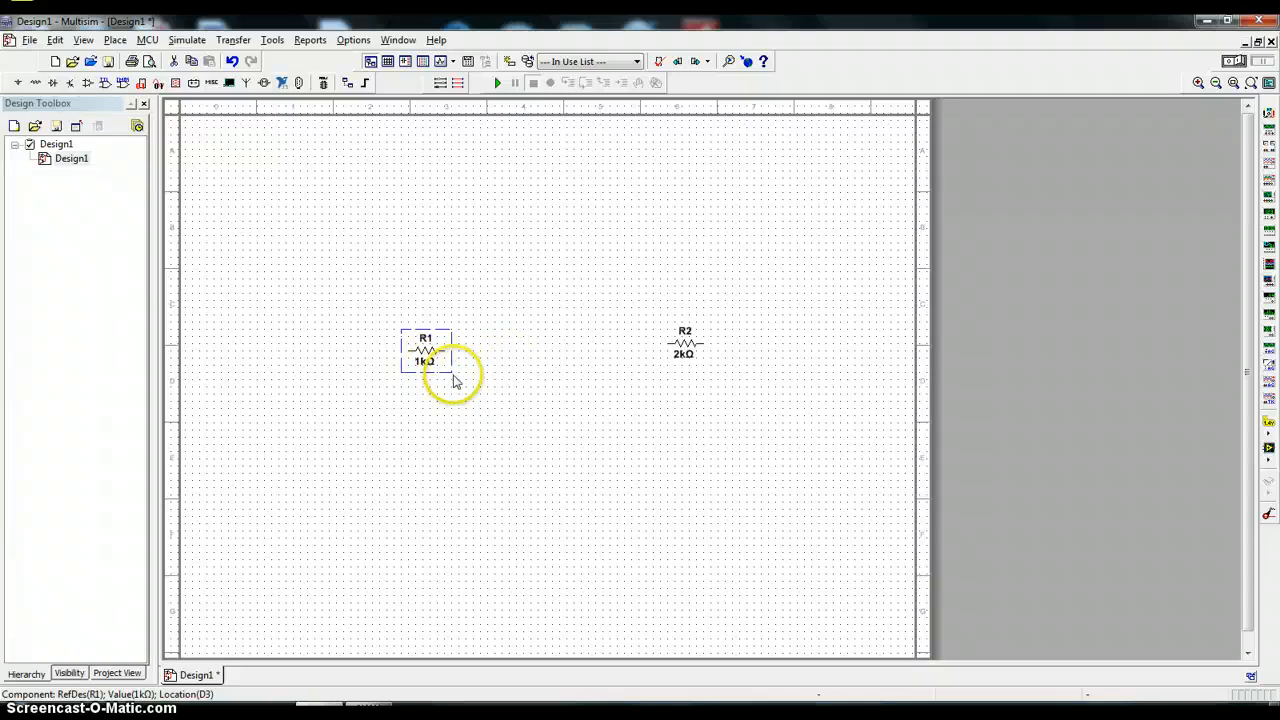
click(426, 356)
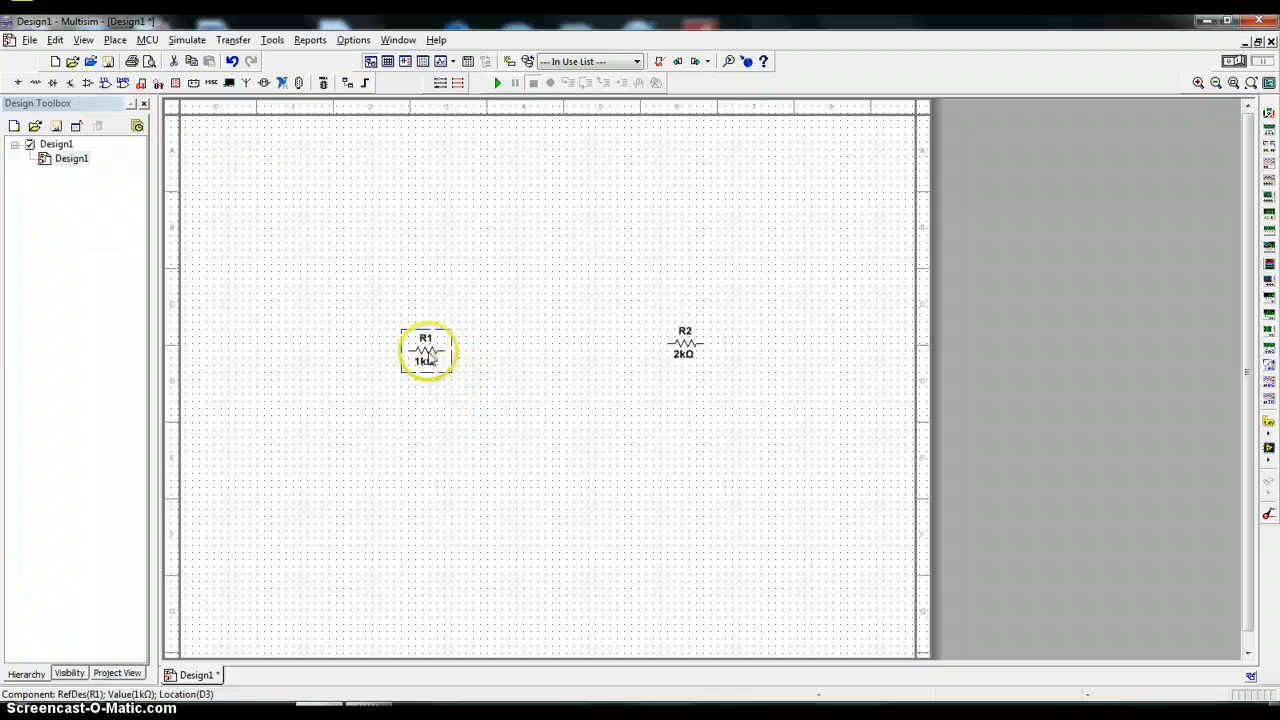
click(473, 360)
double_click(424, 352)
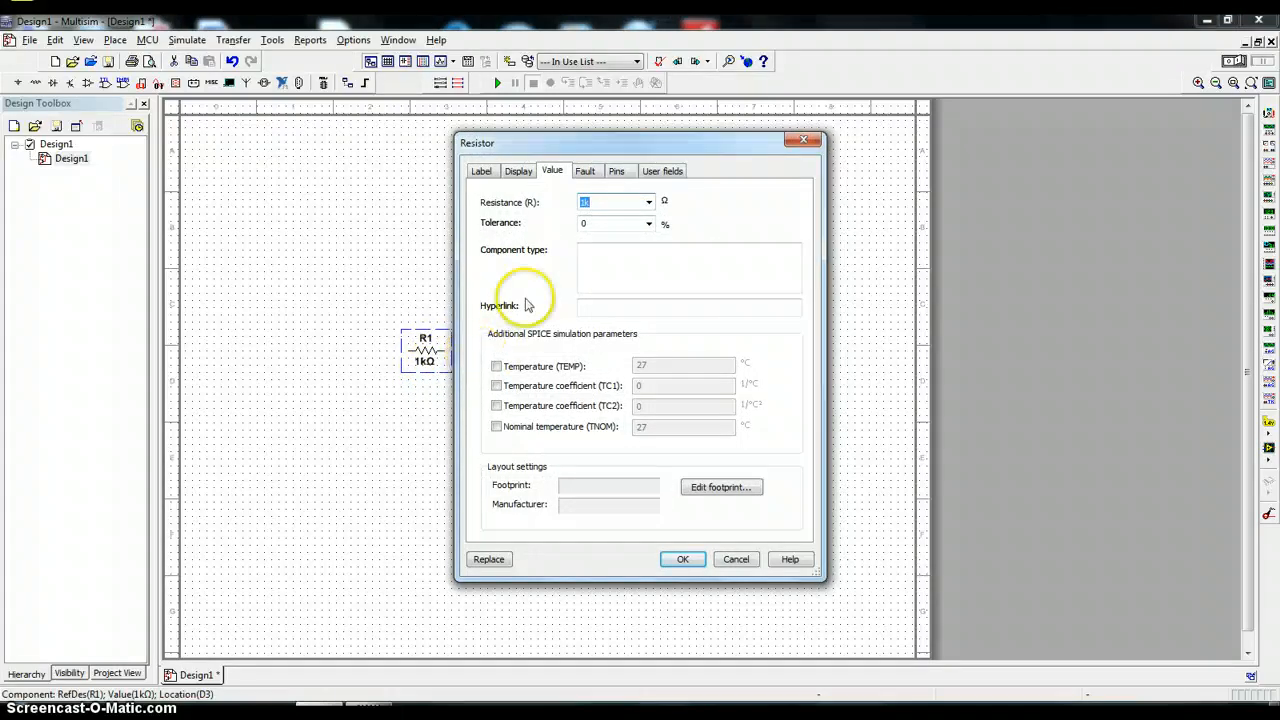
click(592, 203)
drag(592, 203, 555, 205)
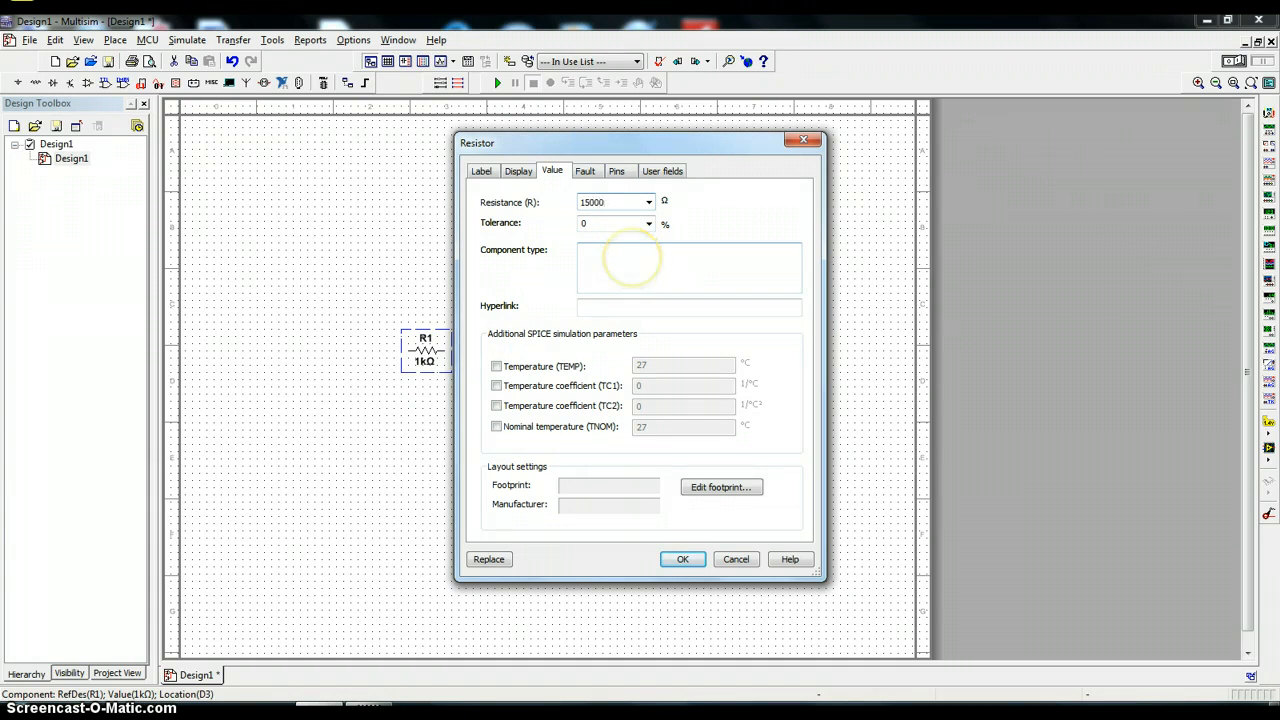
key(BackSpace)
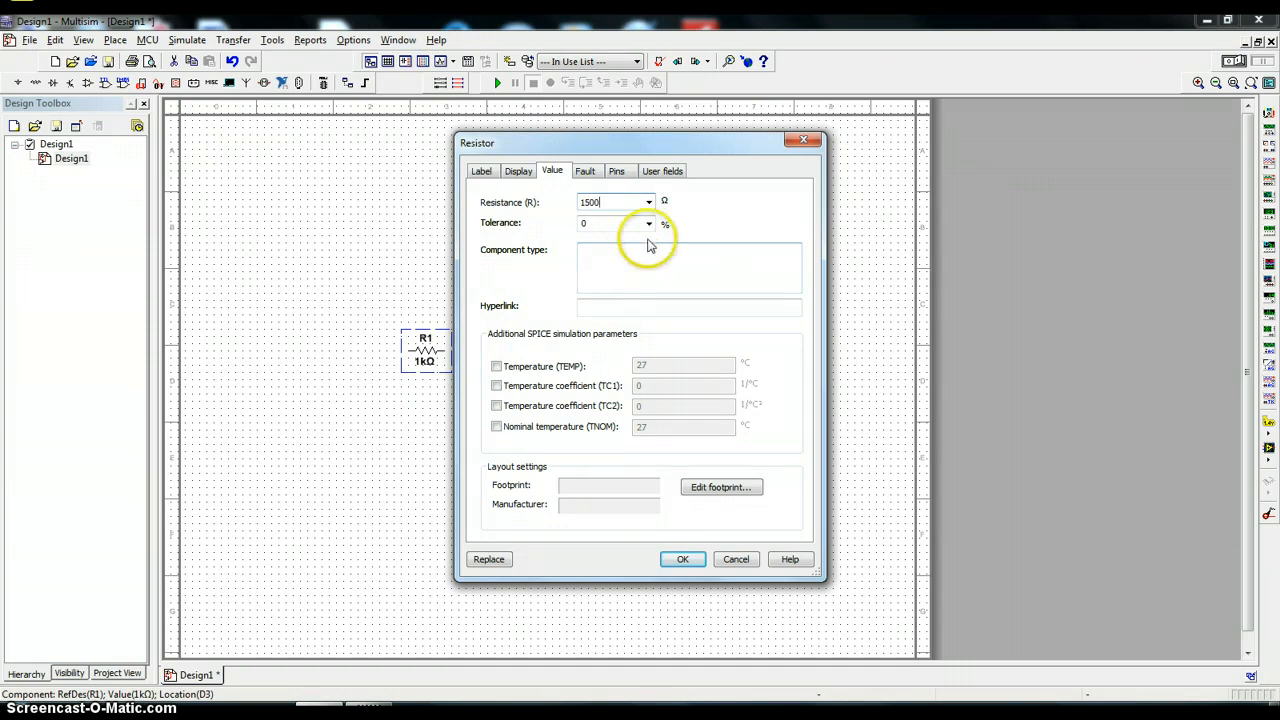
click(688, 561)
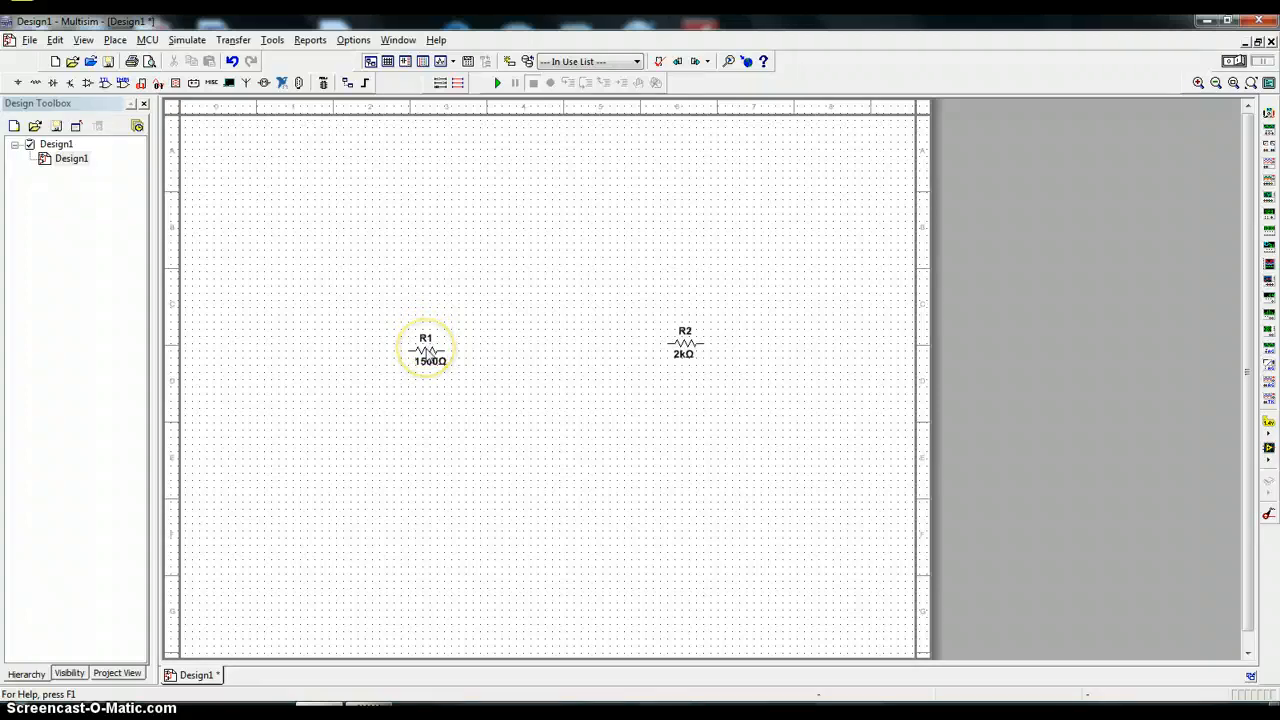
Step: Change the reference designator of resistor R1 to Rin
double_click(427, 352)
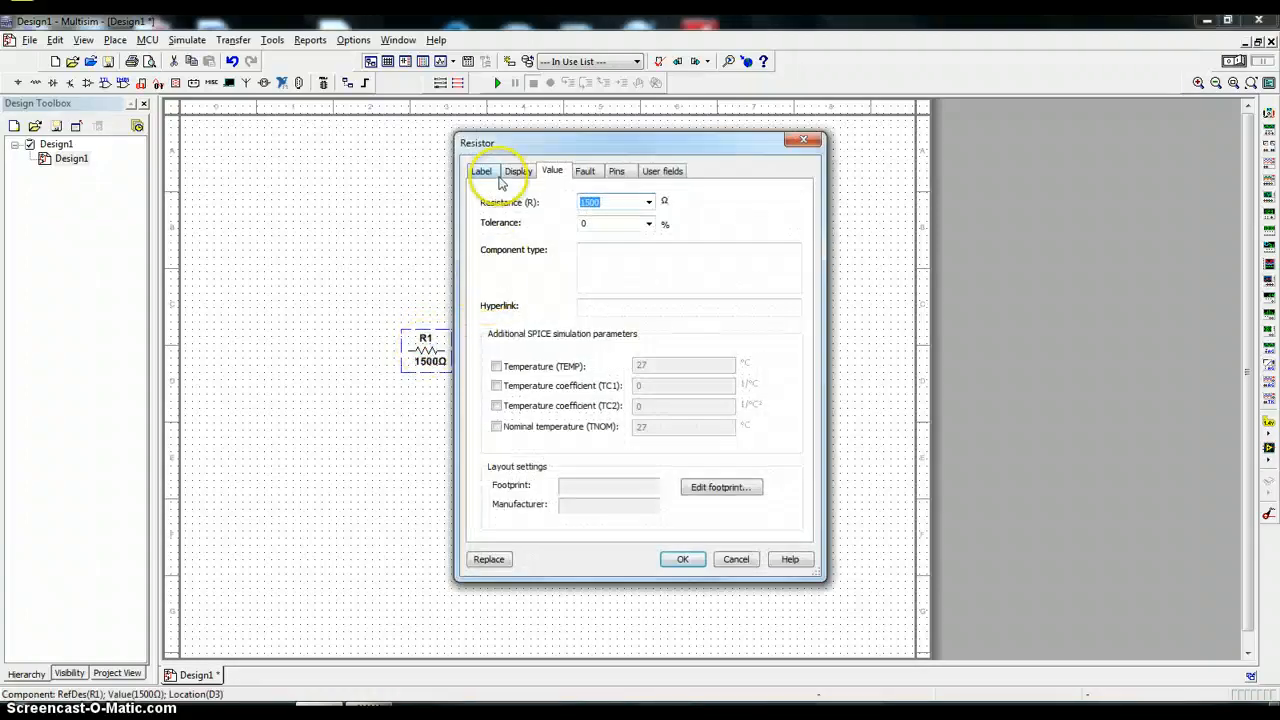
click(482, 172)
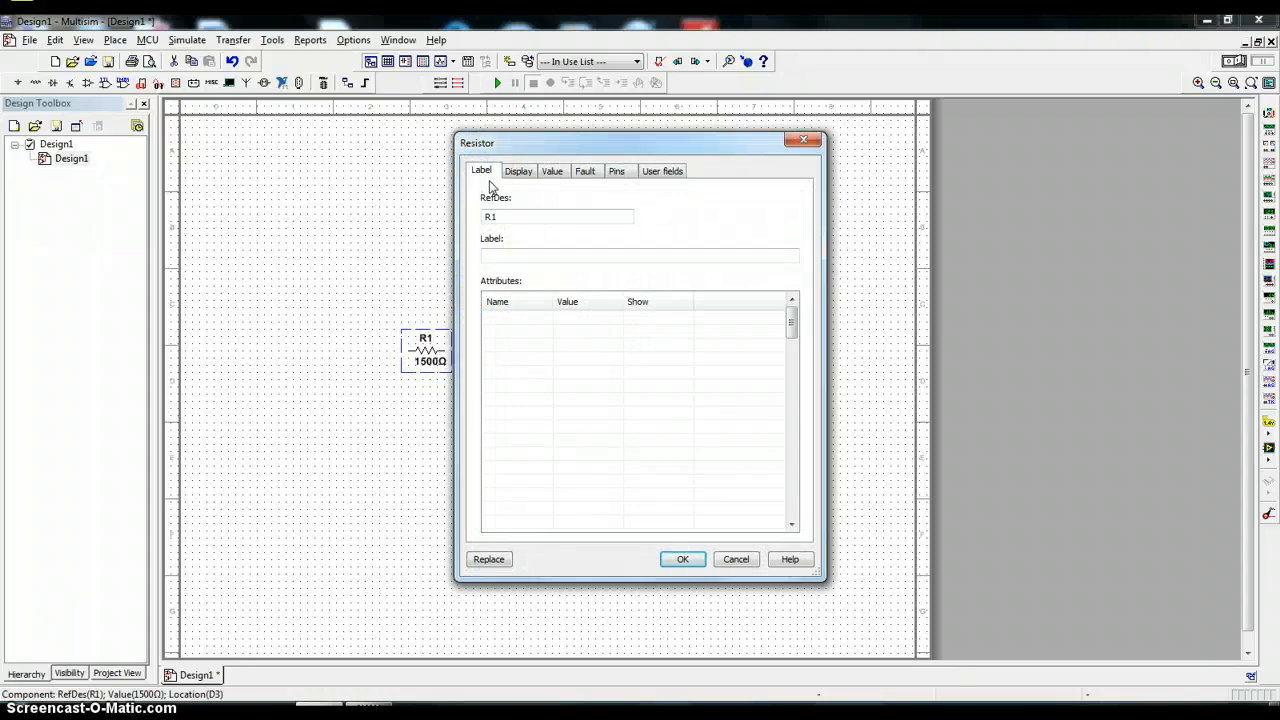
click(497, 217)
double_click(489, 217)
drag(493, 217, 491, 222)
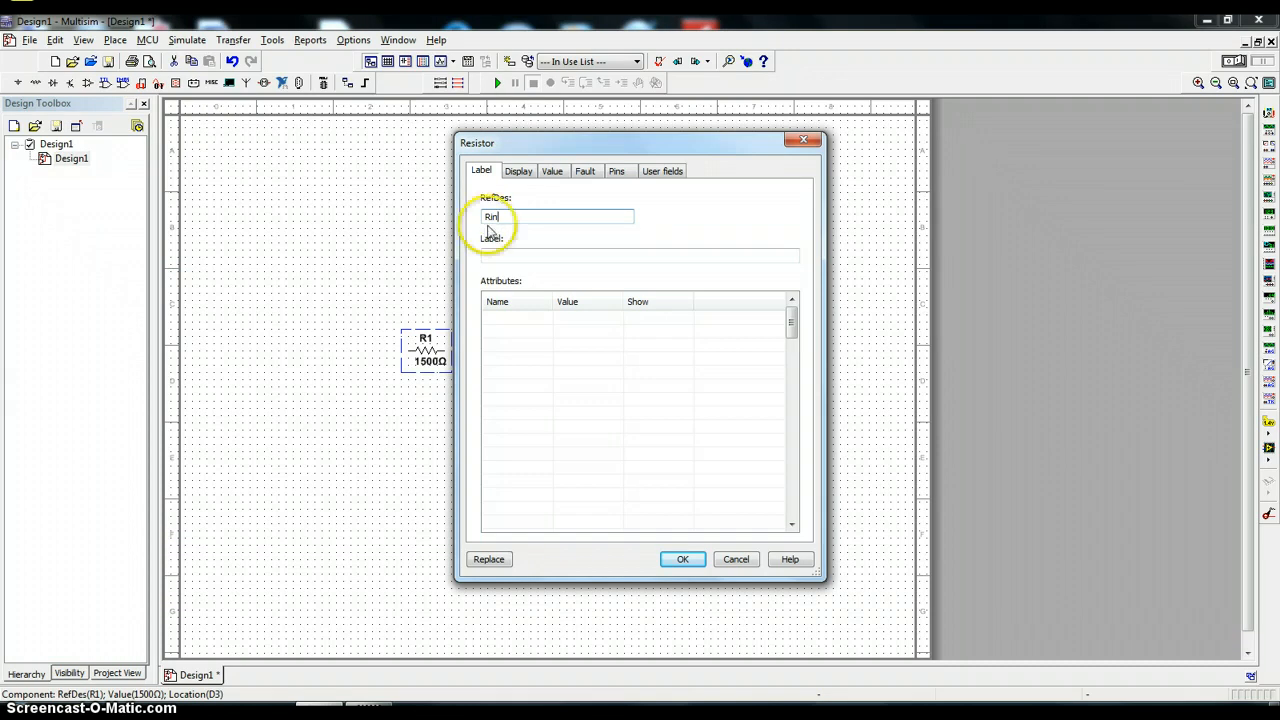
click(684, 559)
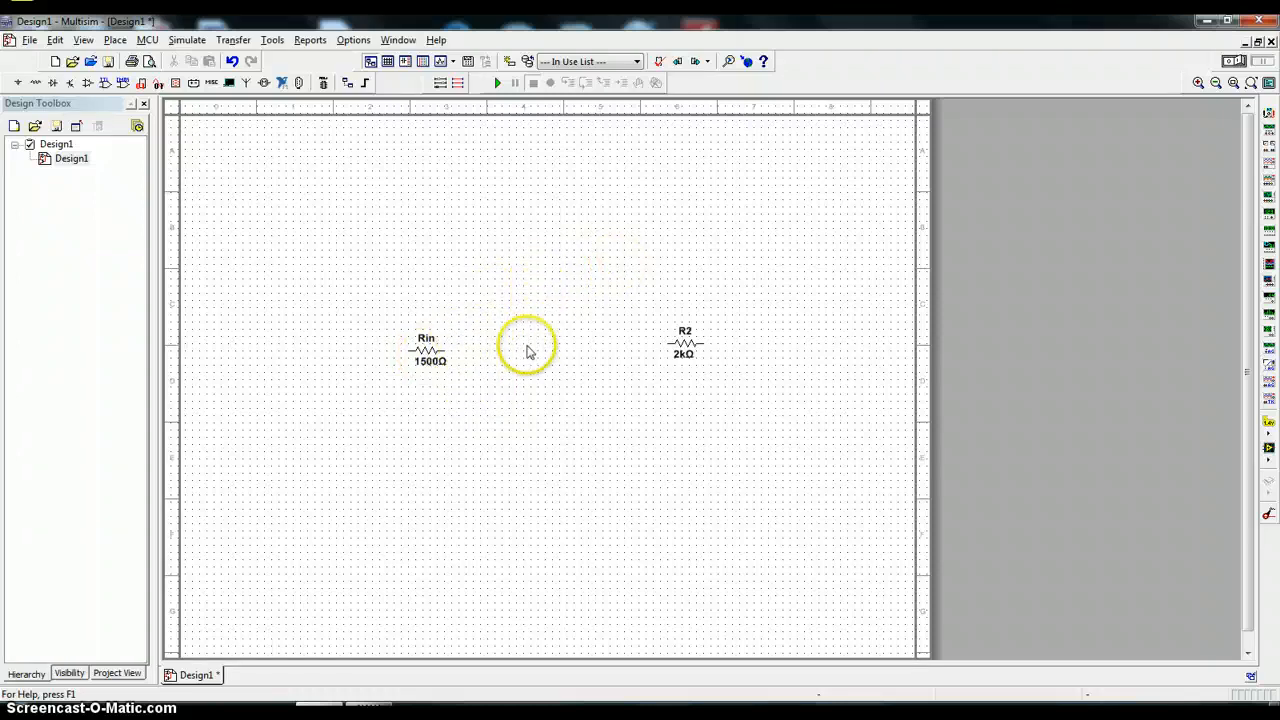
Step: Rotate resistor R2 clockwise in three 90° turns
click(686, 348)
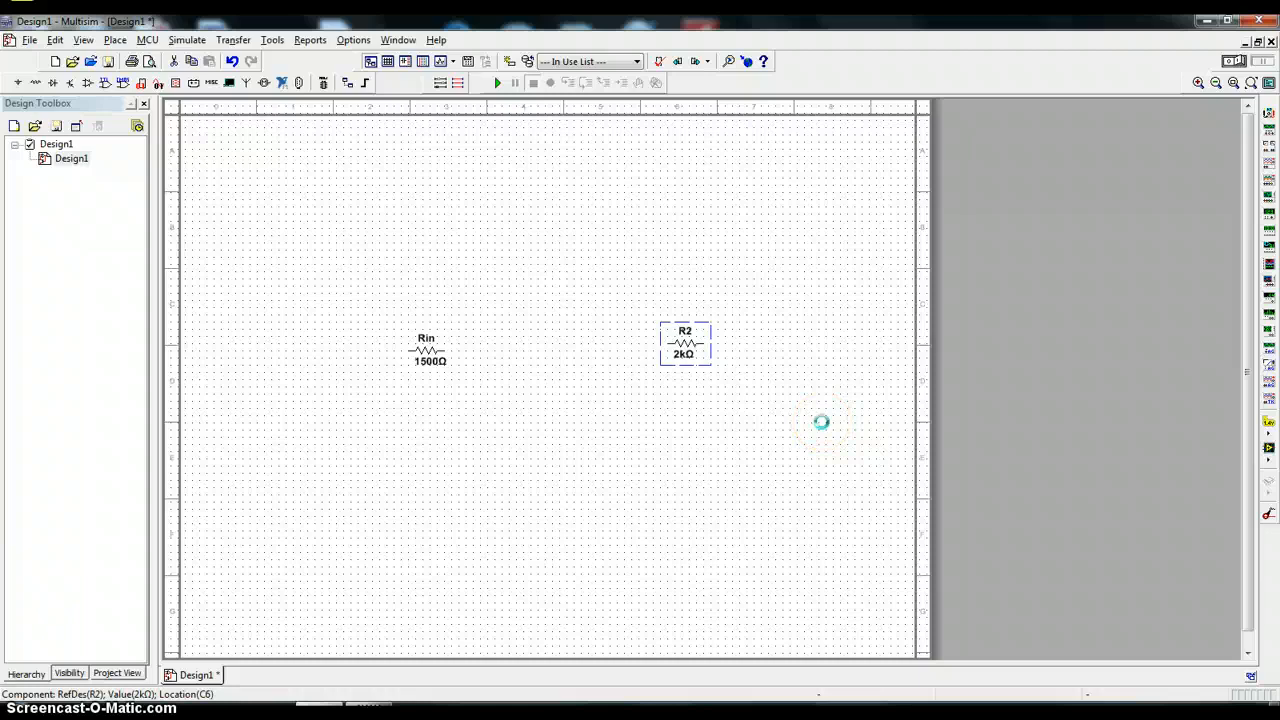
key(ctrl+r)
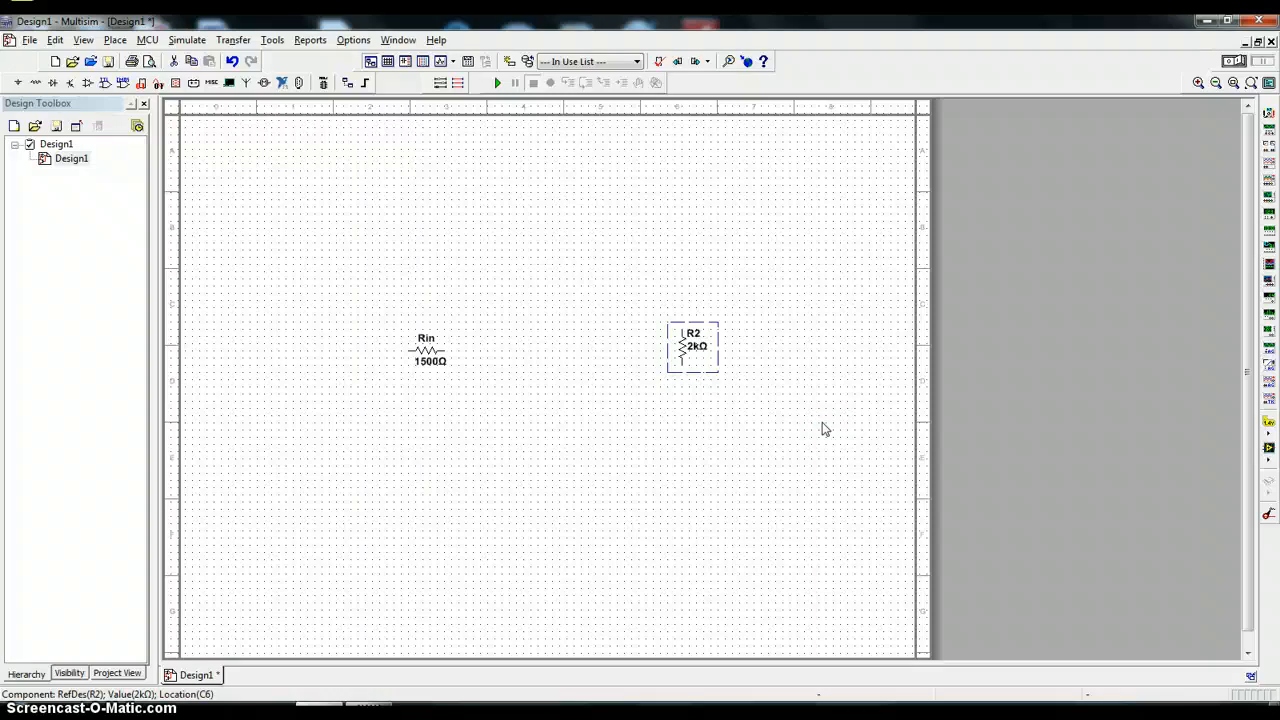
key(ctrl+r)
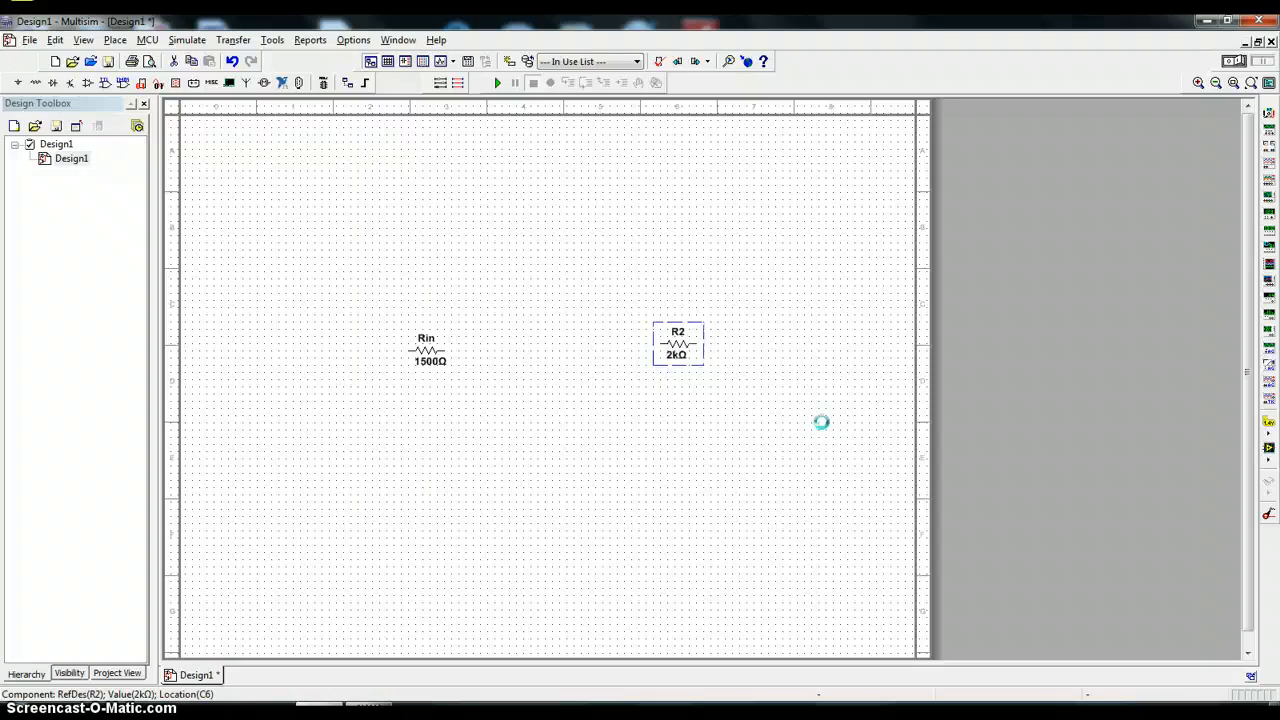
key(ctrl+r)
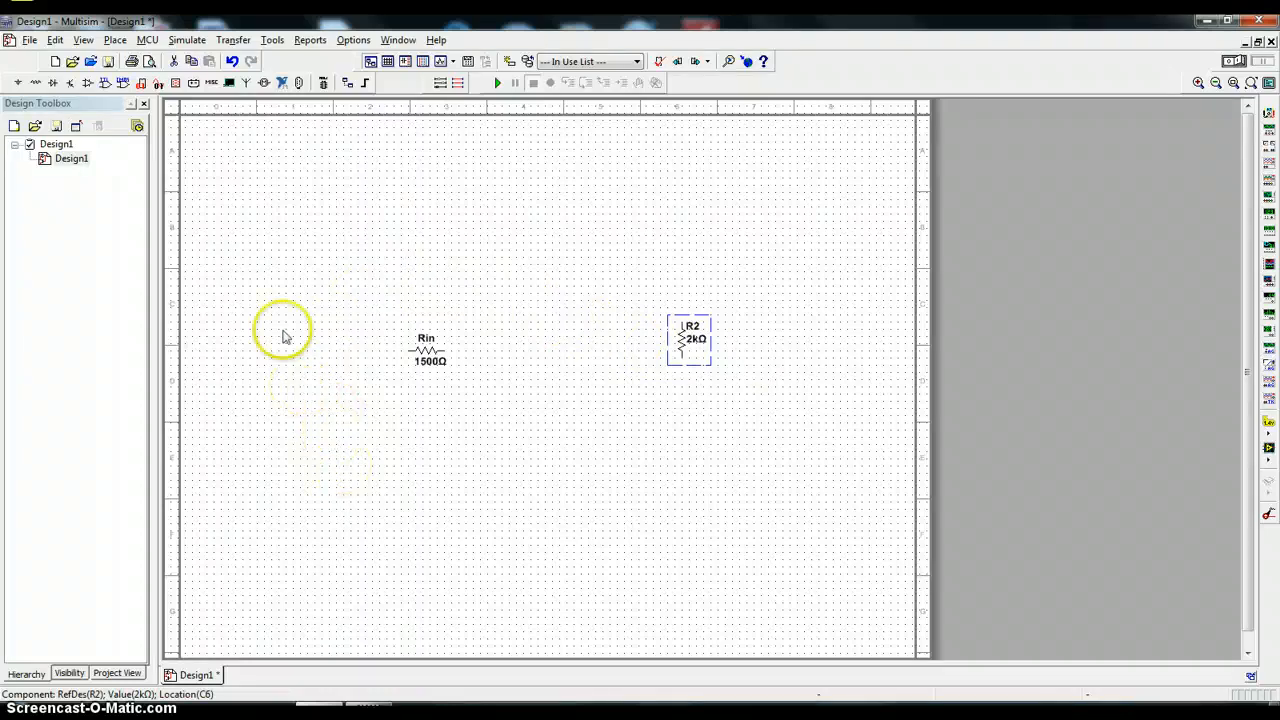
Step: Review the available flip and rotate orientation commands, and rotate resistor R2 another 90° clockwise
click(55, 40)
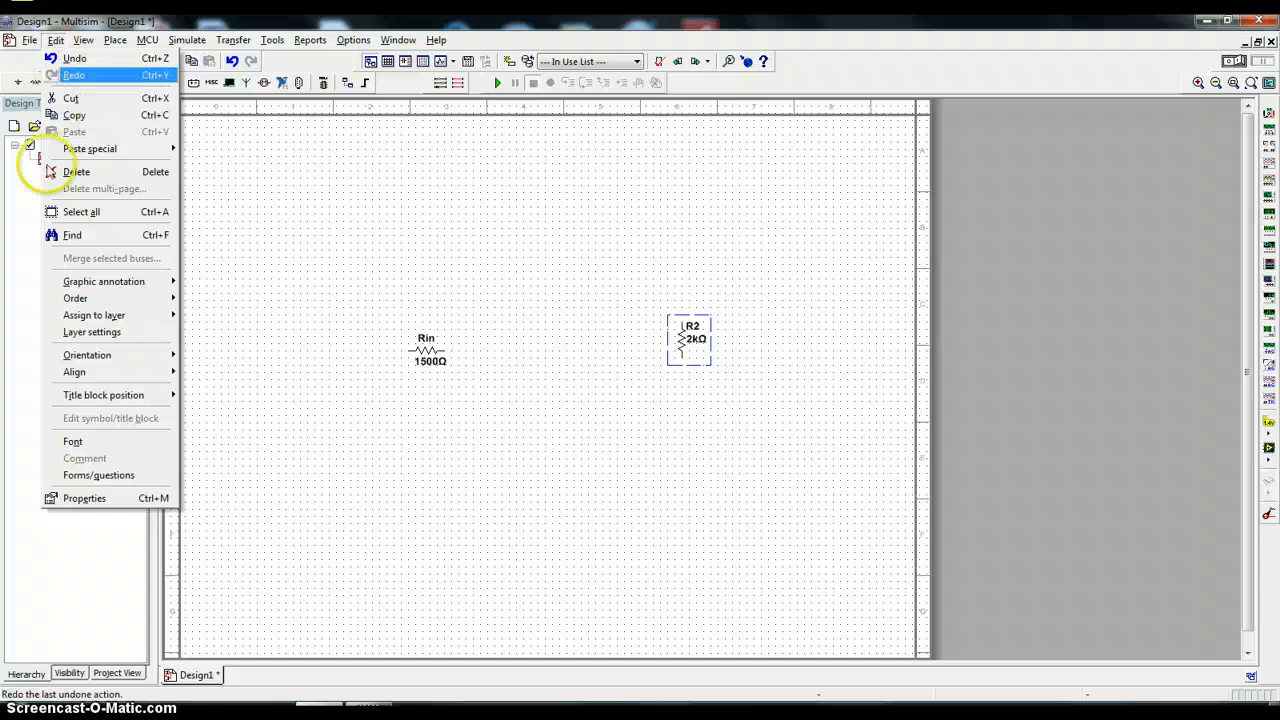
mouse_move(106, 362)
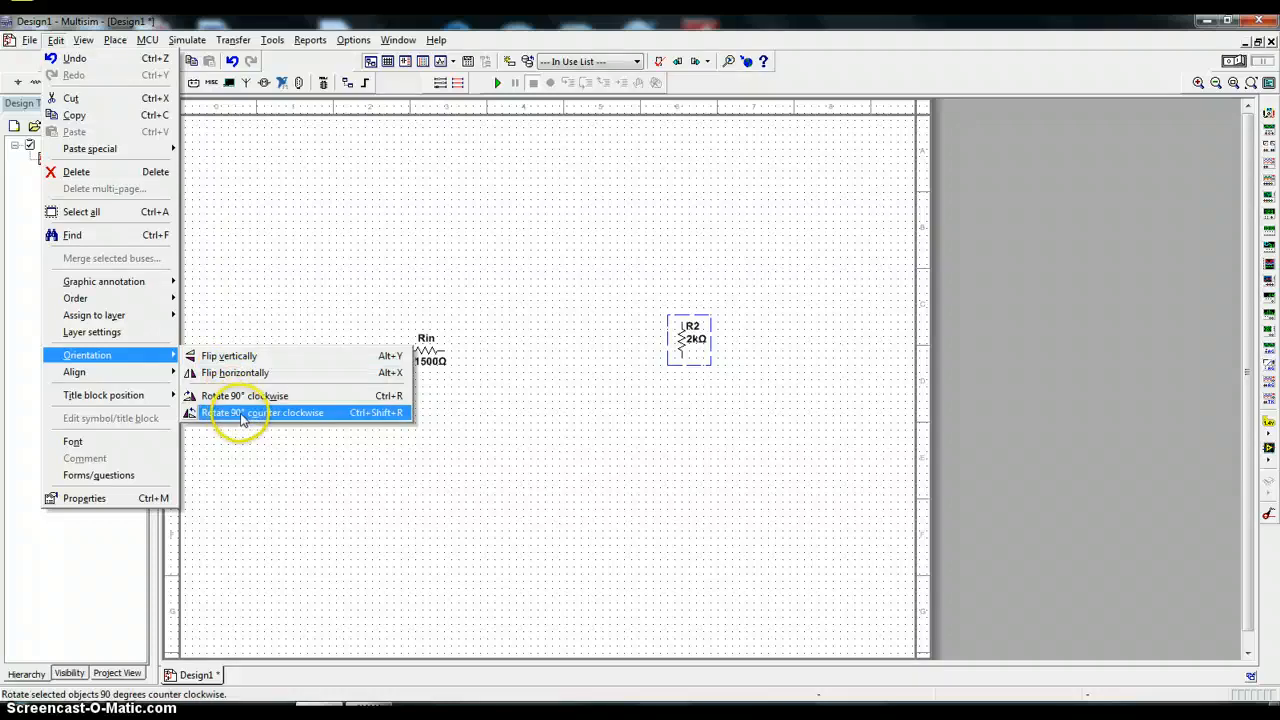
click(434, 457)
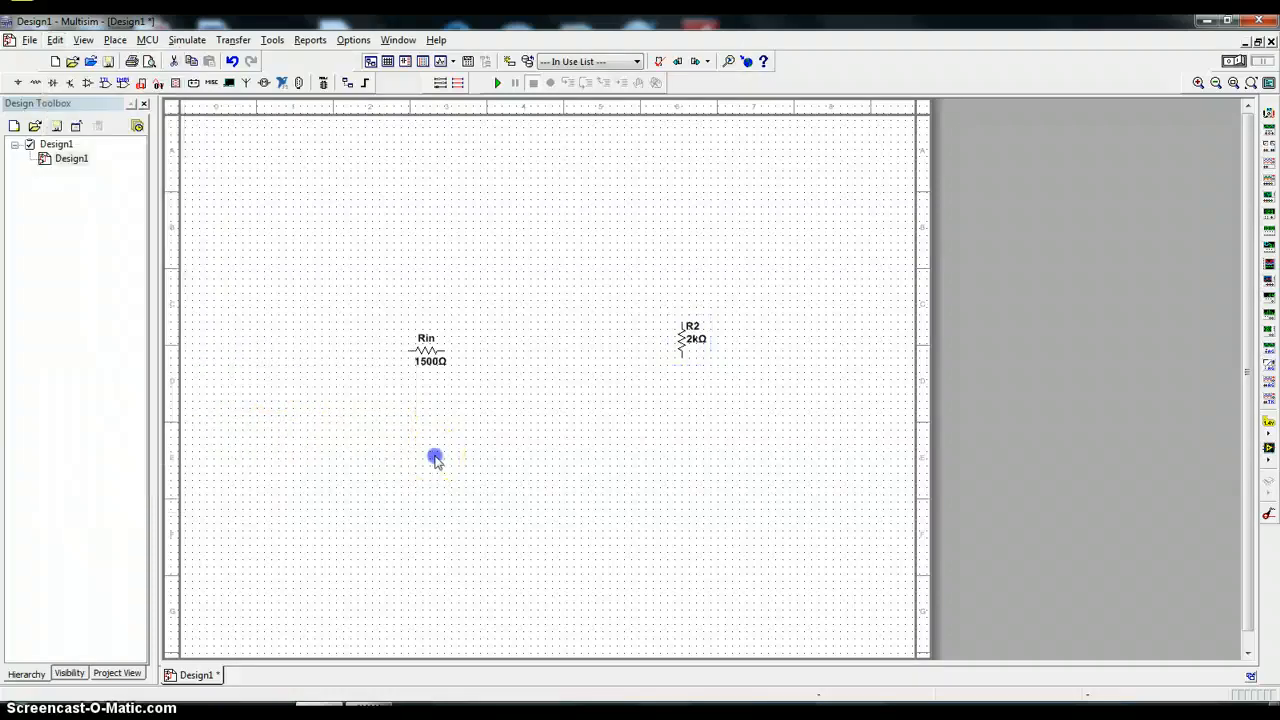
click(681, 345)
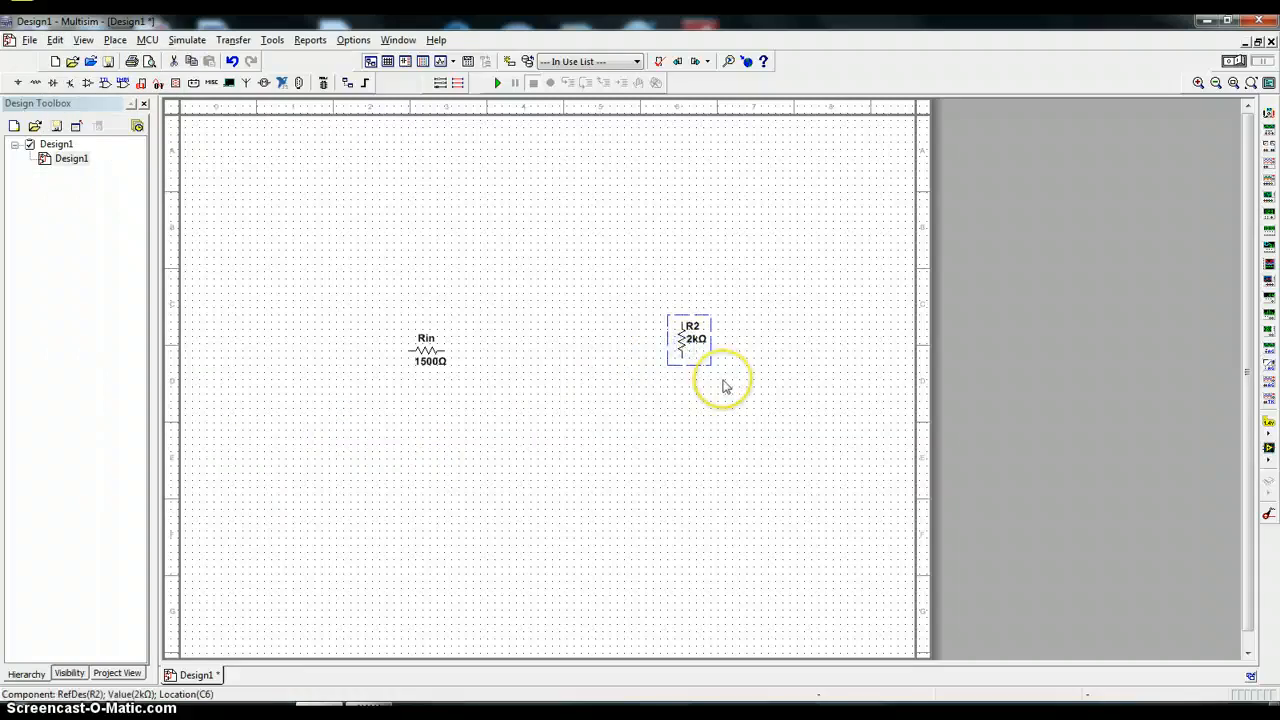
key(ctrl+r)
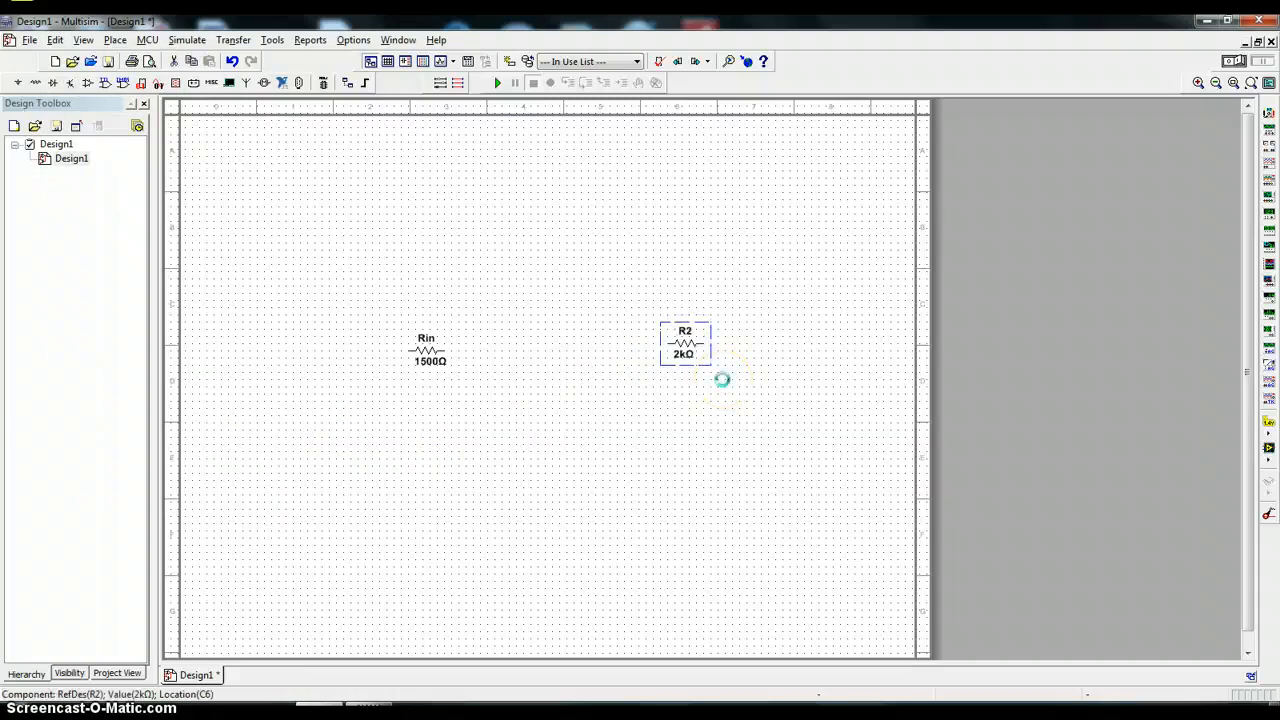